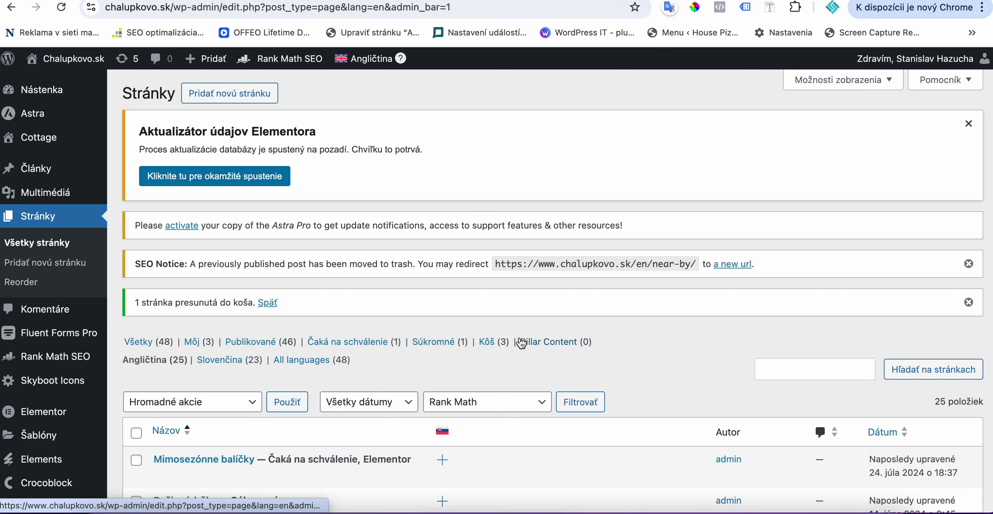
# Permanently delete the English page "Near by" from the pages trash.
pyautogui.click(491, 344)
pyautogui.scroll(-2, 310, 338)
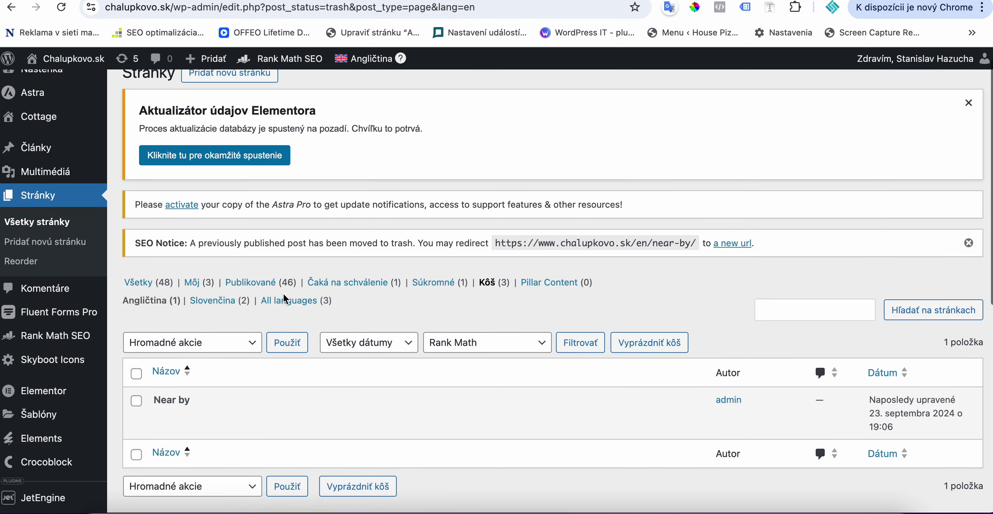
pyautogui.click(136, 338)
pyautogui.click(192, 307)
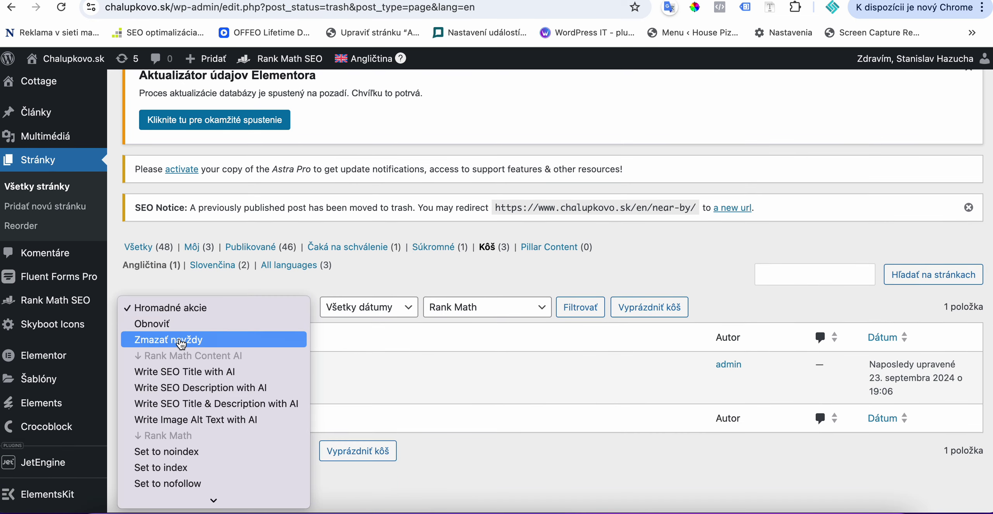
pyautogui.click(186, 401)
pyautogui.click(285, 312)
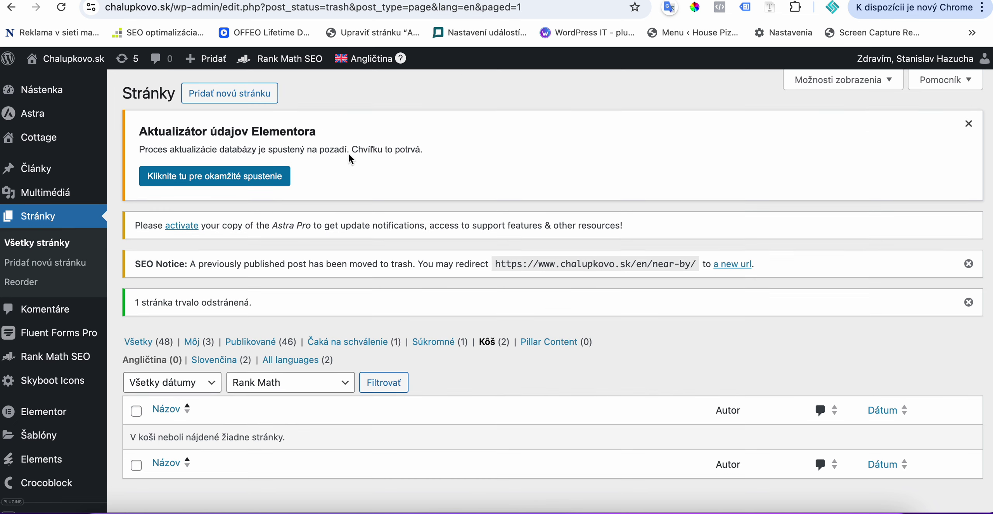
# Switch the admin content language to Slovenčina and list all Slovak pages.
pyautogui.moveTo(370, 59)
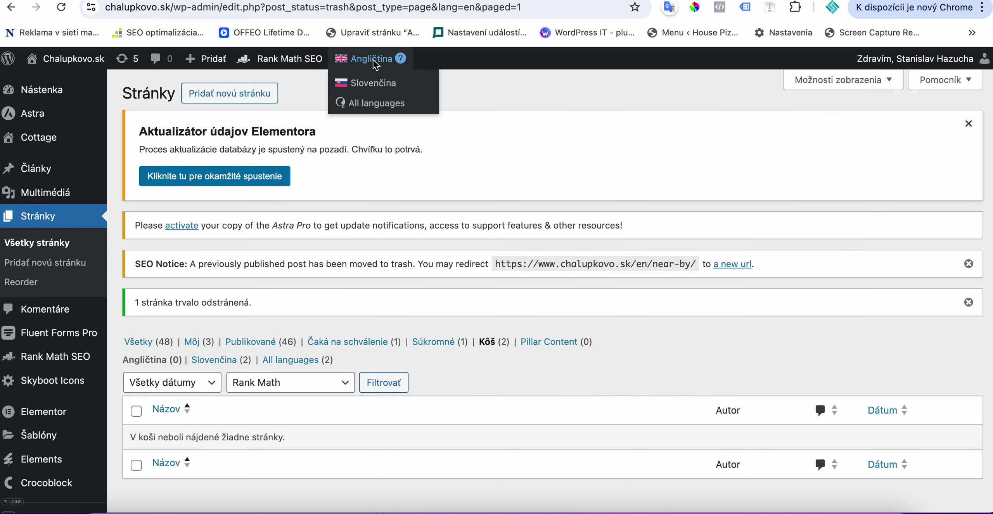
pyautogui.click(368, 82)
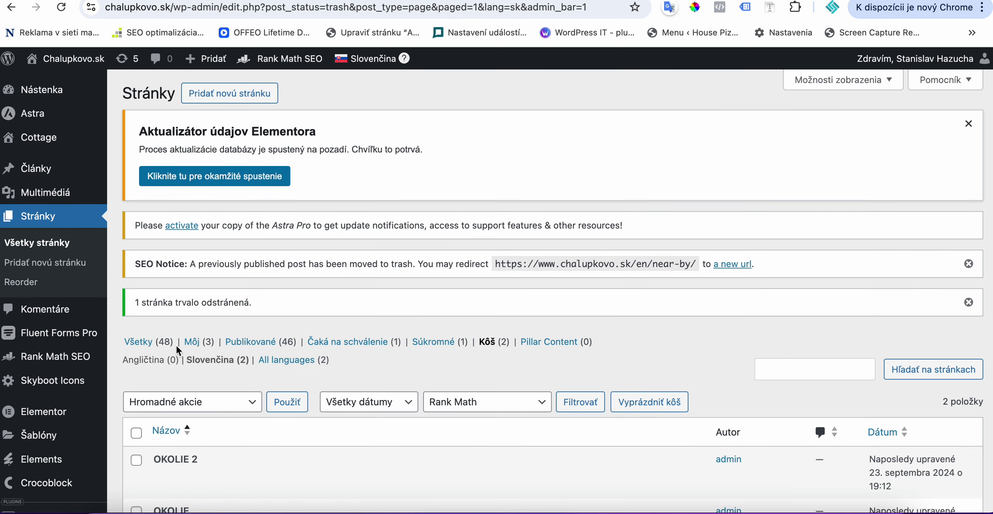
pyautogui.click(141, 342)
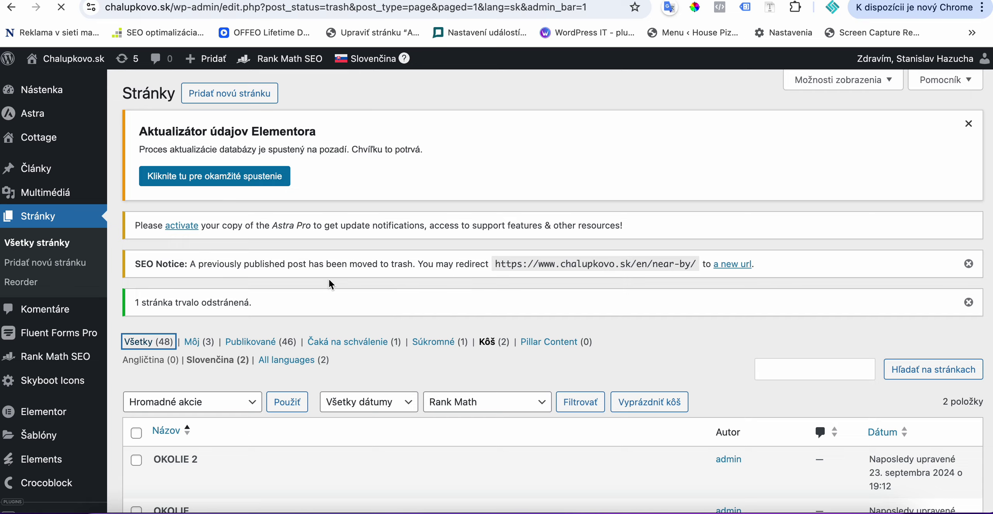
pyautogui.scroll(-15, 312, 310)
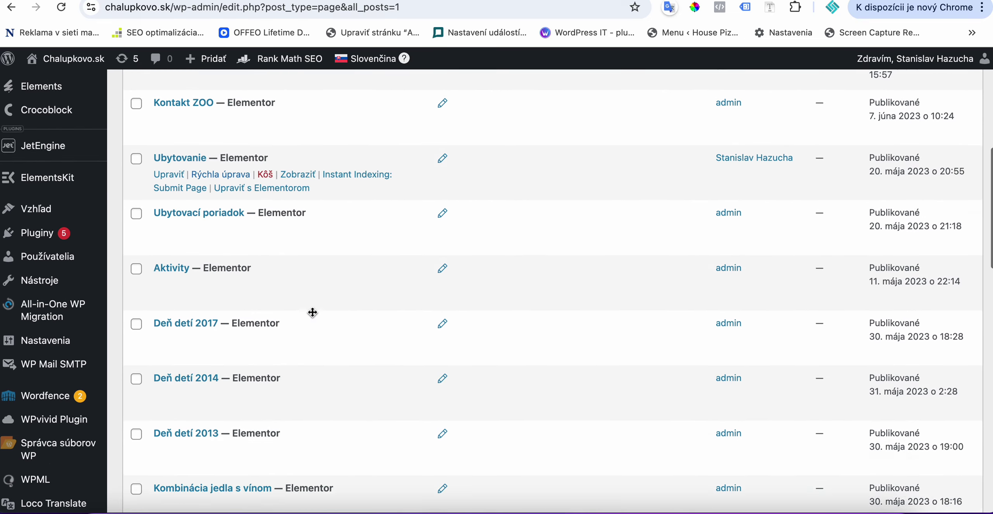
# Check the Okolie page's title and slug in its quick edit form, and close it without saving.
pyautogui.scroll(-8, 313, 313)
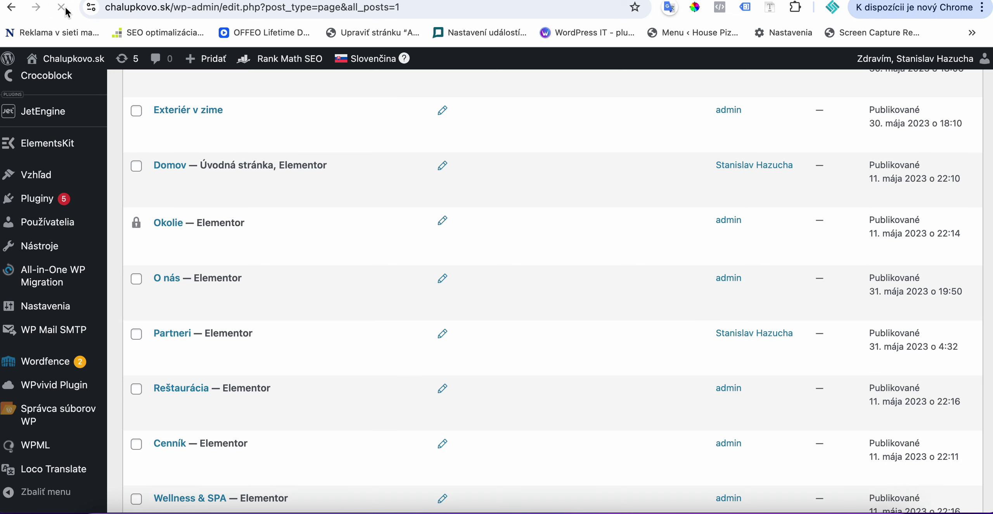
pyautogui.scroll(3, 391, 253)
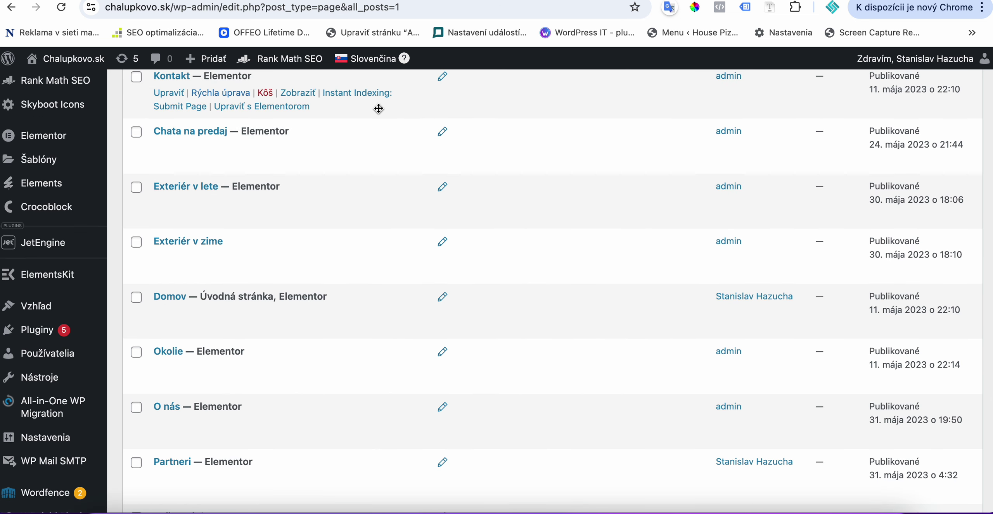
pyautogui.click(217, 369)
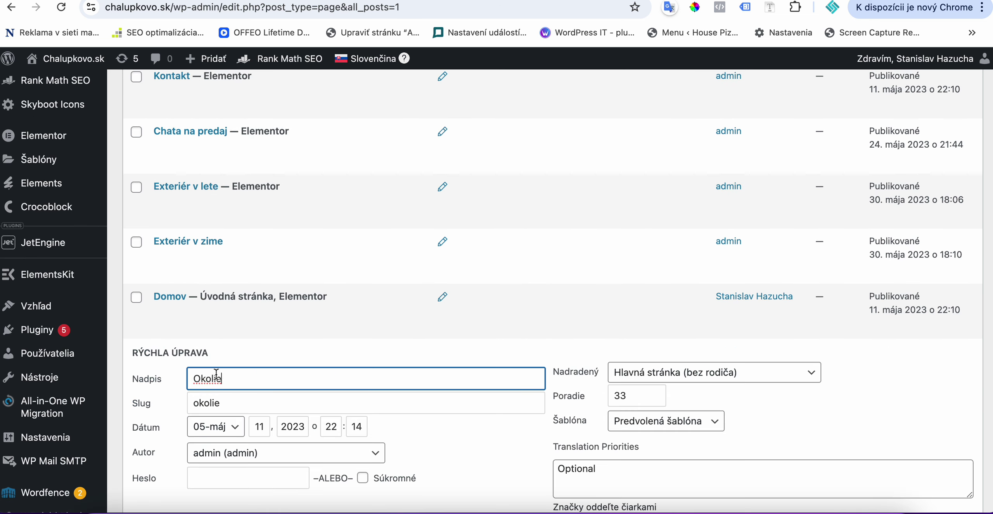
pyautogui.scroll(-5, 222, 354)
pyautogui.click(224, 428)
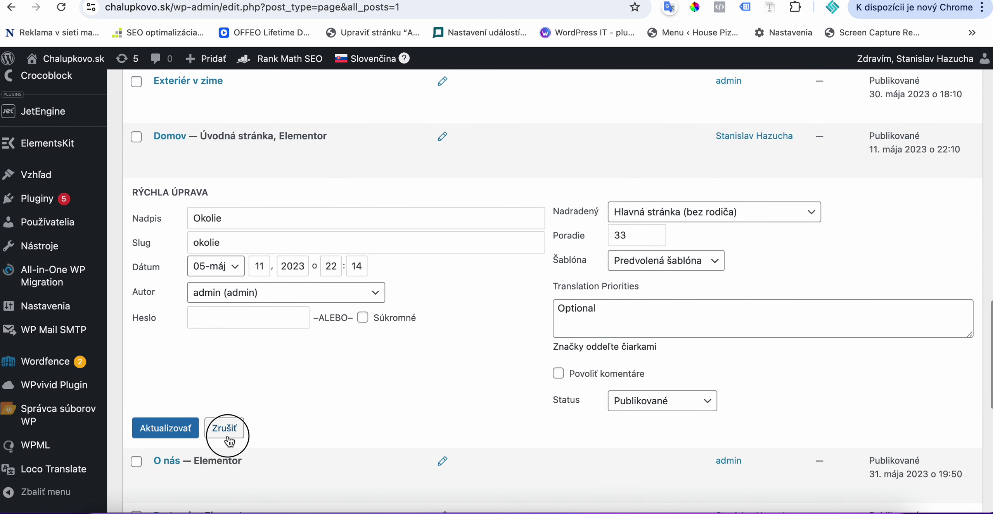
pyautogui.scroll(3, 232, 268)
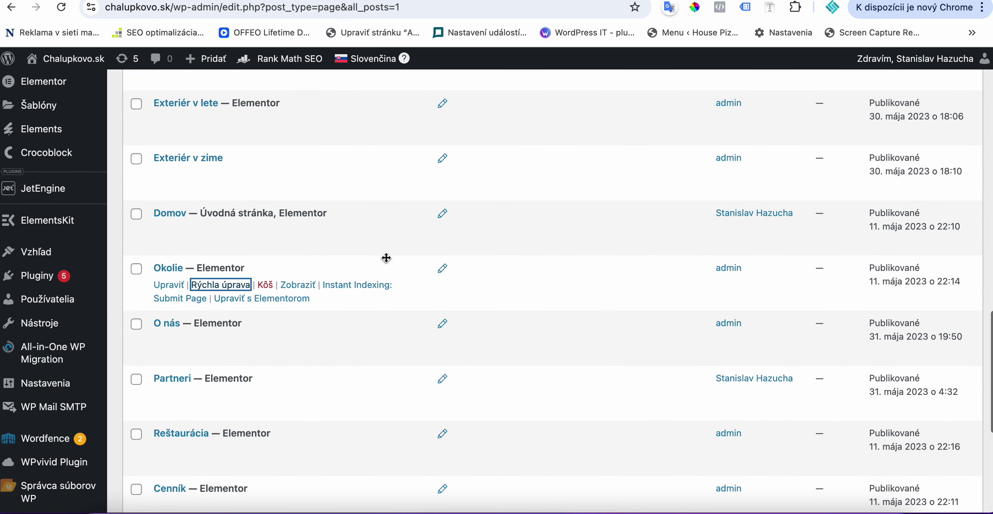
# Filter the page list to show the English pages.
pyautogui.moveTo(374, 56)
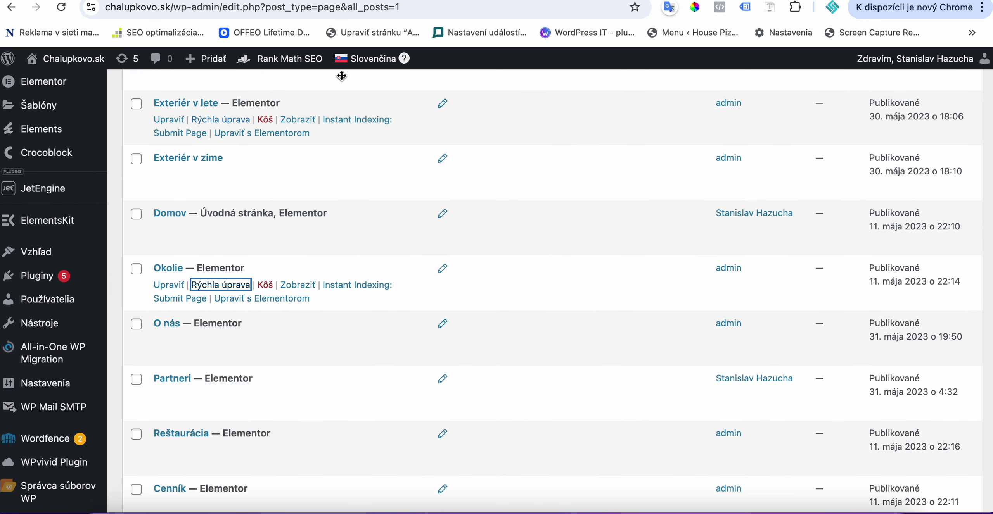
pyautogui.moveTo(47, 91)
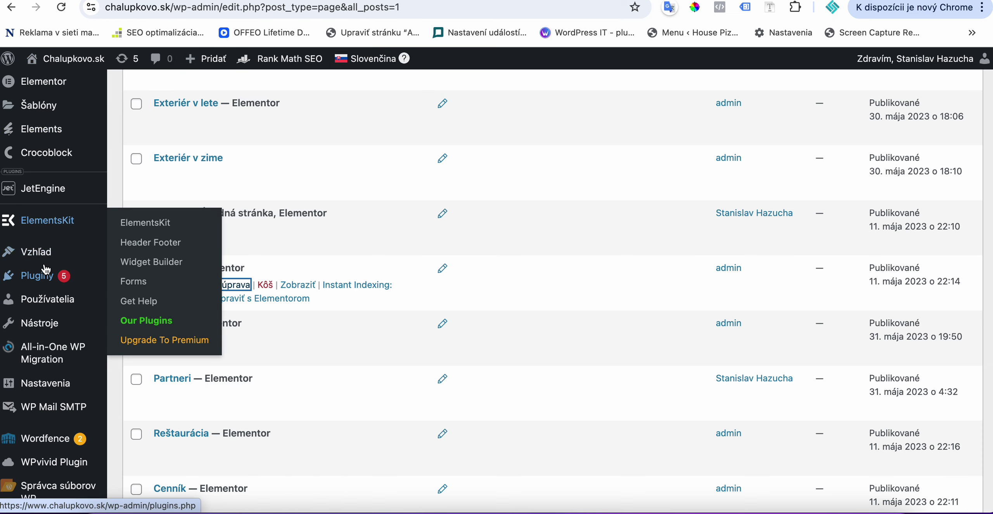
pyautogui.scroll(15, 285, 142)
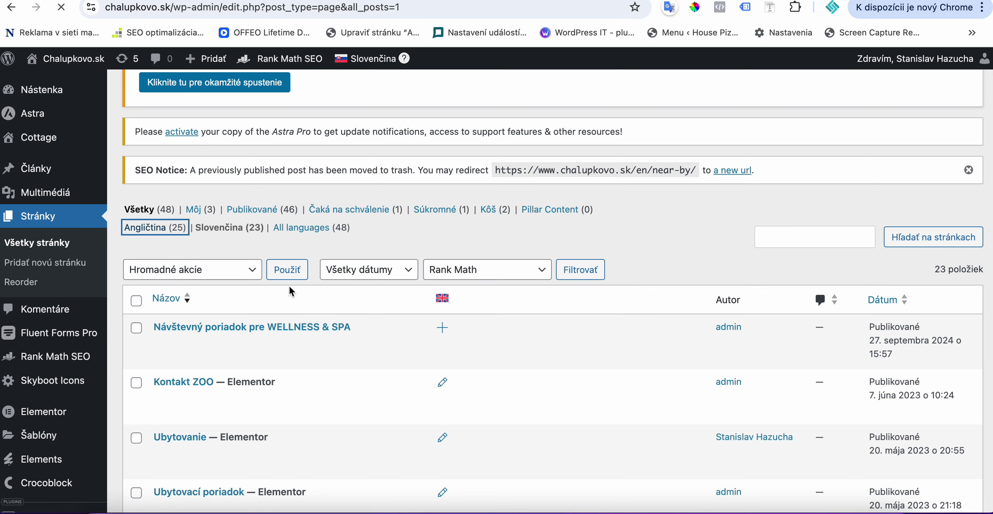
pyautogui.scroll(-5, 289, 290)
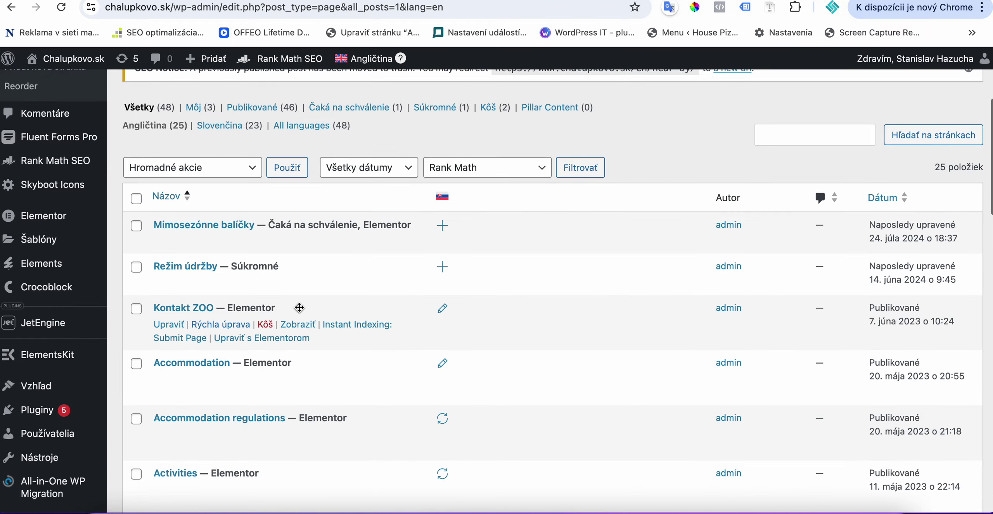
# Check the English NEAR BY page's slug in quick edit without saving, and move that page to the trash.
pyautogui.scroll(-15, 299, 307)
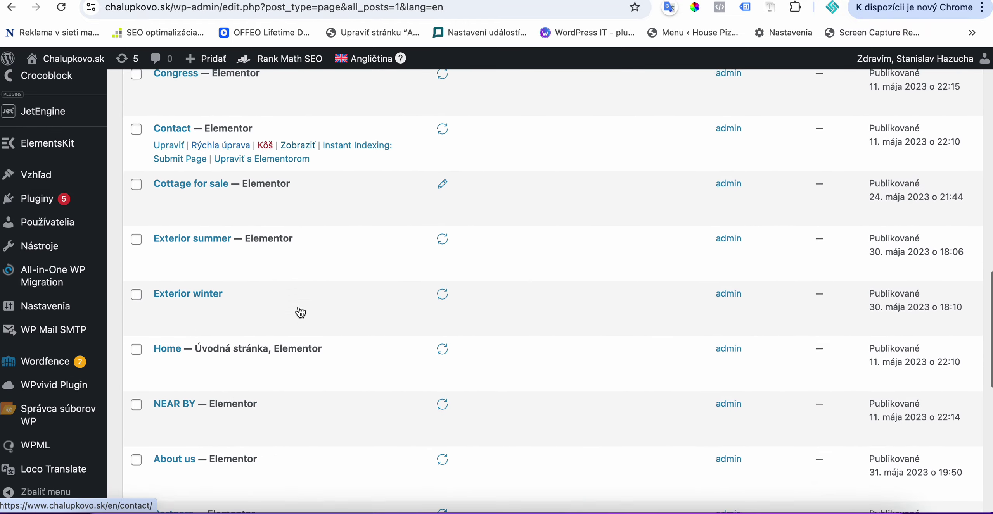
pyautogui.scroll(-10, 300, 311)
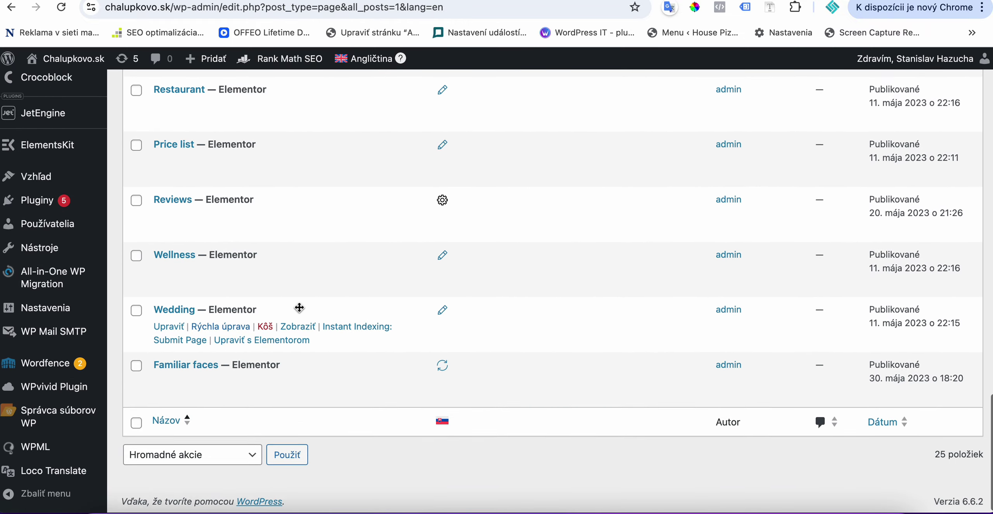
pyautogui.scroll(4, 448, 308)
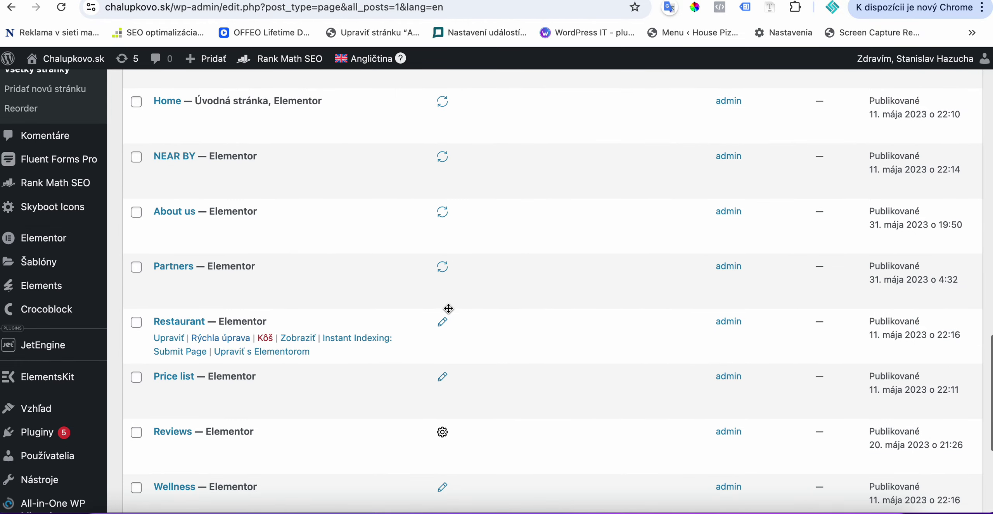
pyautogui.scroll(3, 448, 309)
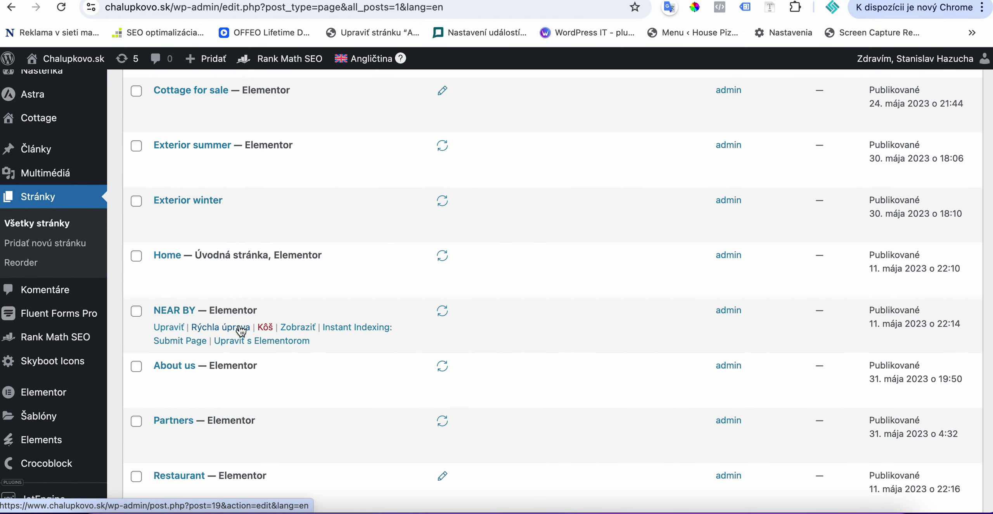
pyautogui.click(240, 328)
pyautogui.scroll(-4, 231, 367)
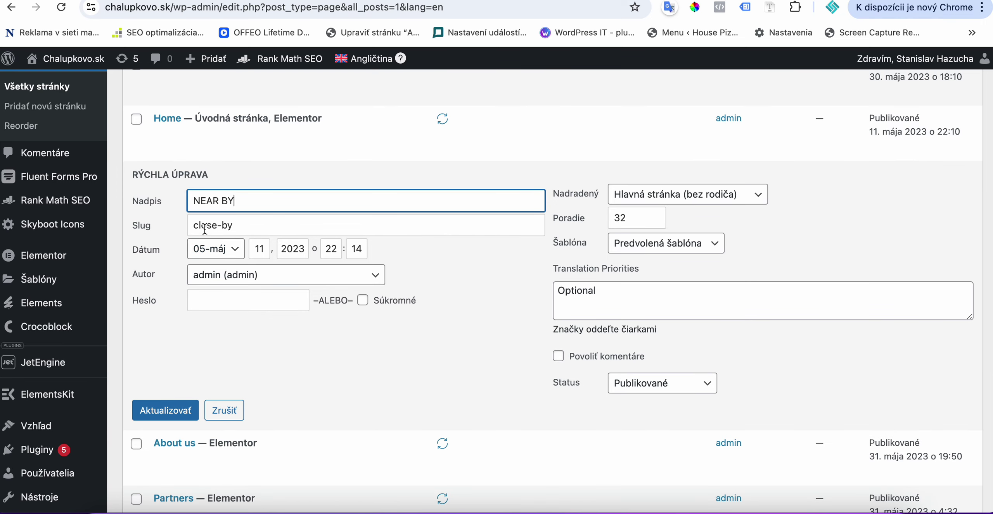
pyautogui.click(233, 410)
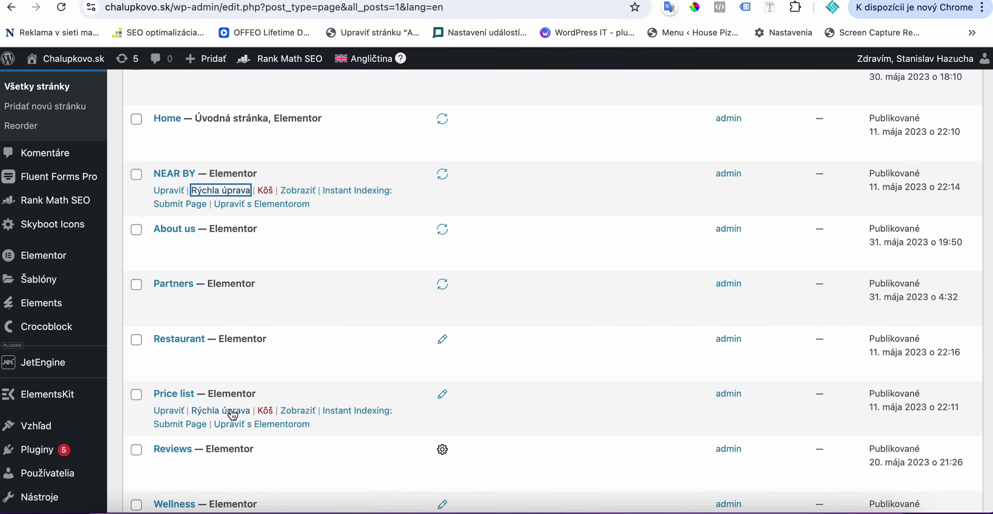
pyautogui.click(264, 194)
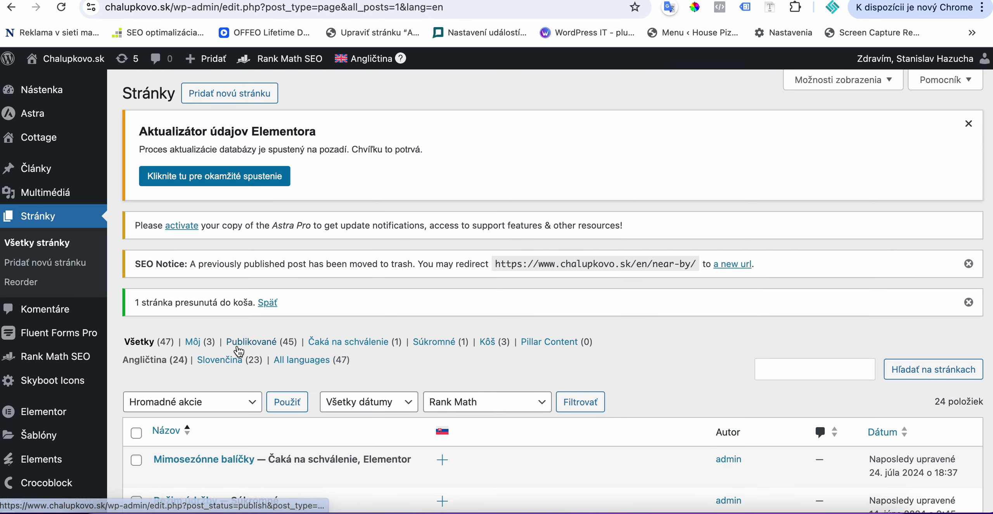
# Filter the page list to Slovenčina and open the Okolie page for editing.
pyautogui.click(220, 362)
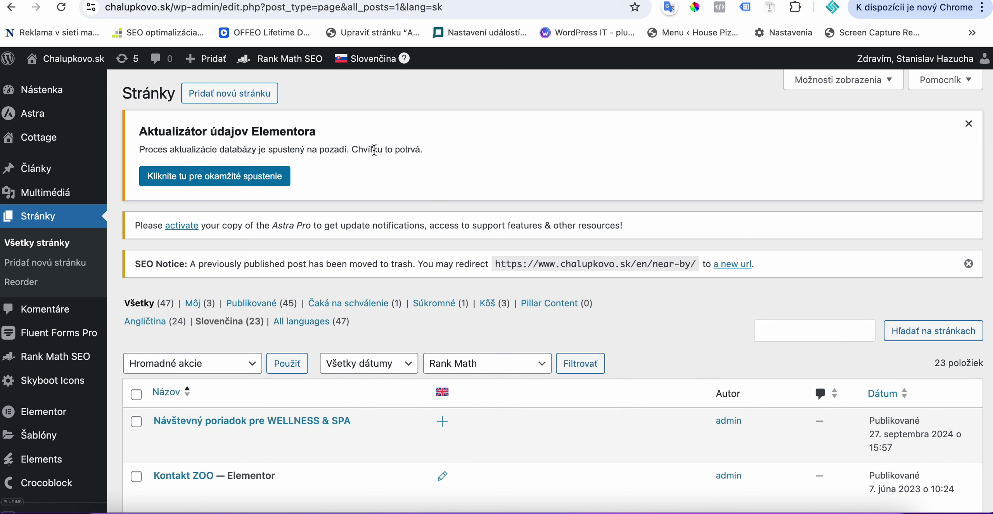
pyautogui.scroll(-2, 369, 239)
pyautogui.scroll(-11, 308, 287)
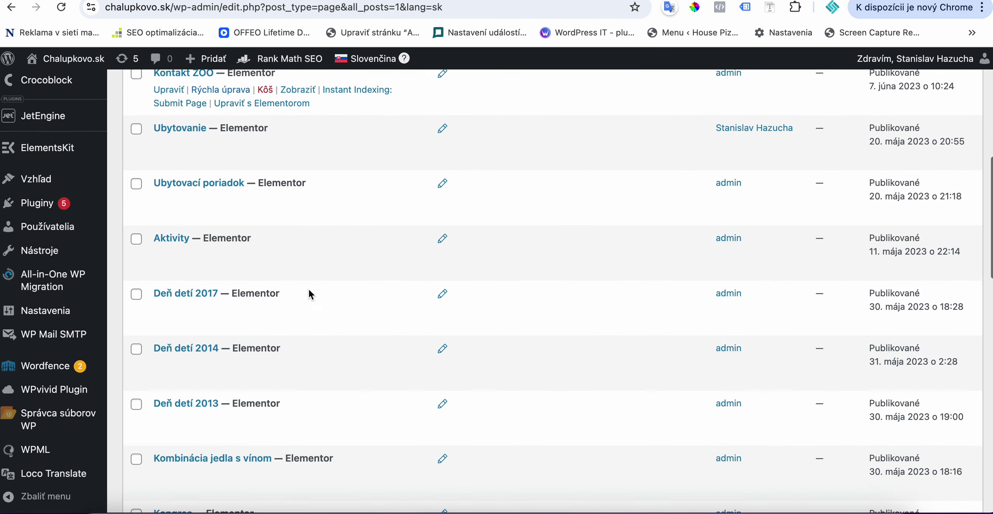
pyautogui.scroll(-7, 254, 303)
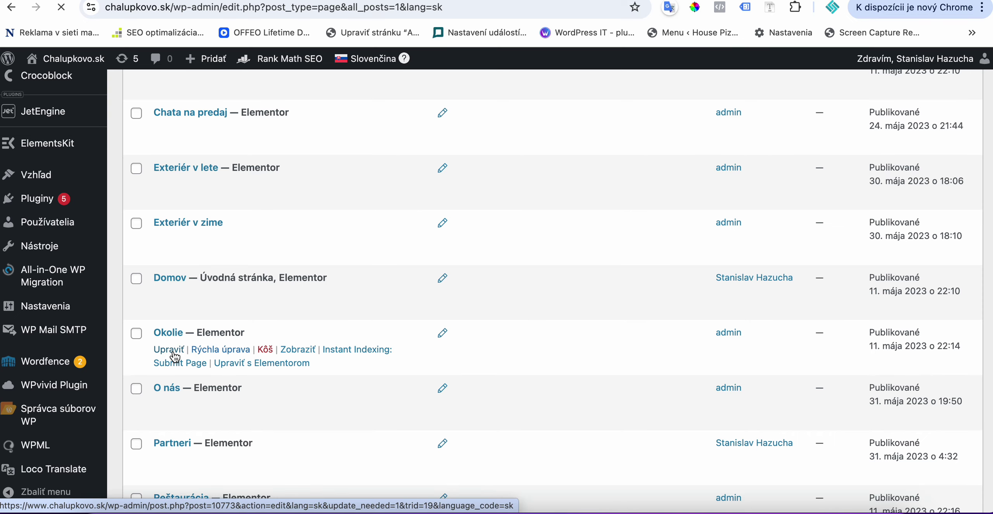
# Set the Okolie page's "This is a translation of" option to --None-- and update the page.
pyautogui.scroll(-5, 795, 391)
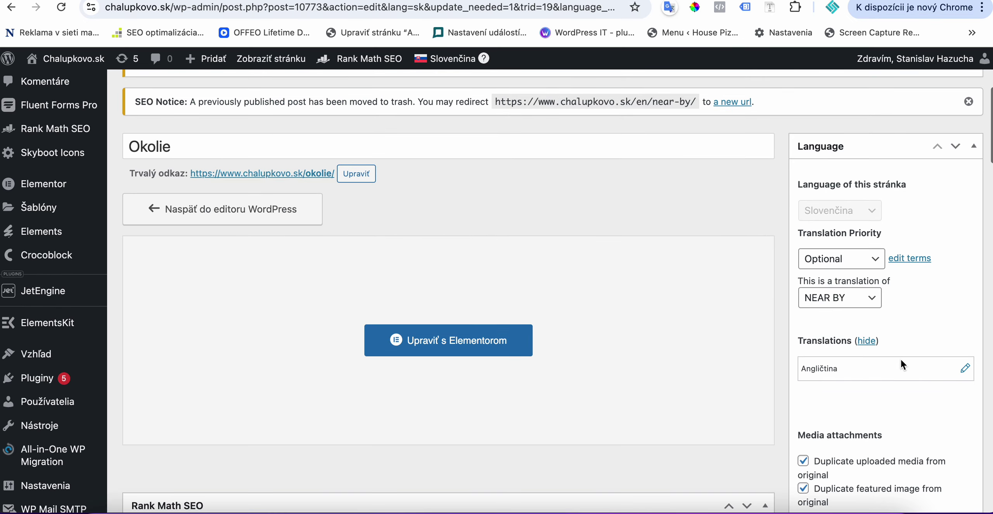
pyautogui.scroll(-4, 901, 364)
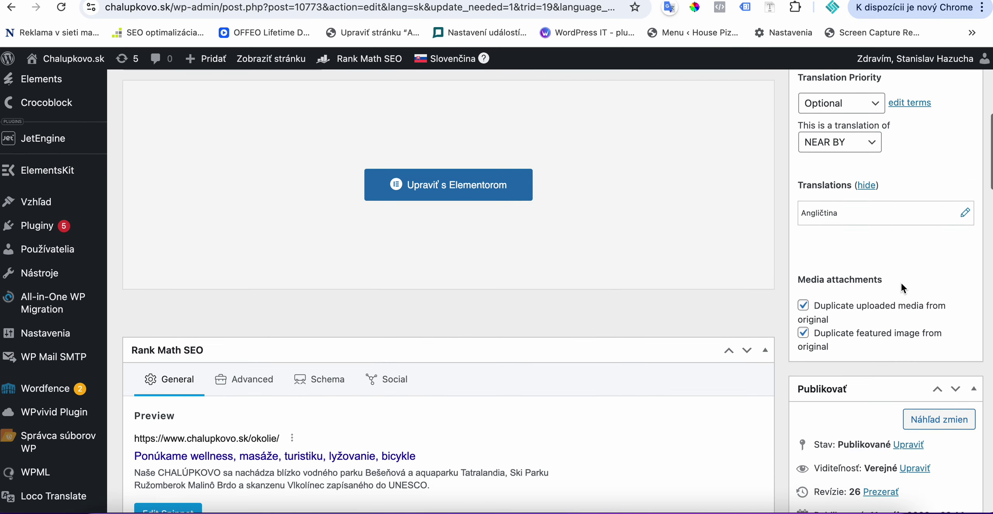
pyautogui.scroll(1, 900, 282)
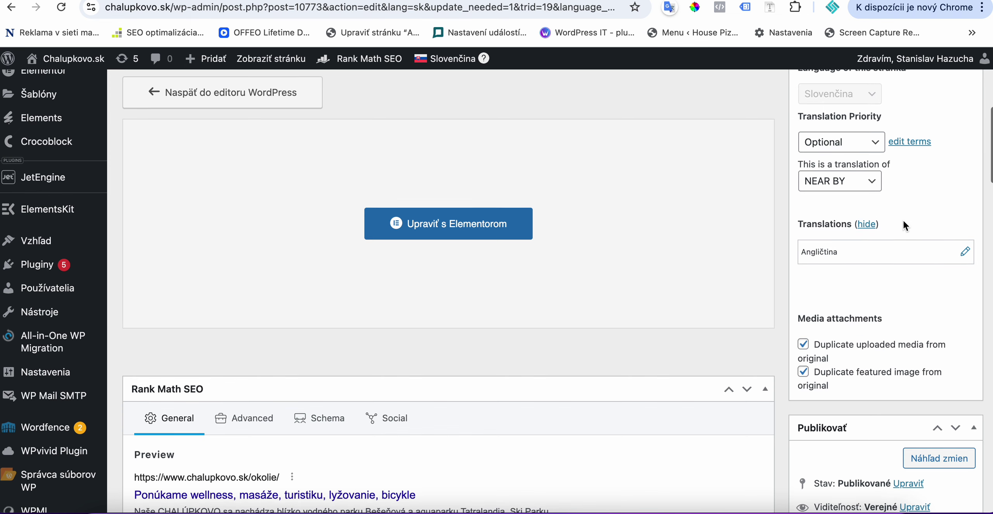
pyautogui.scroll(3, 903, 218)
pyautogui.click(847, 299)
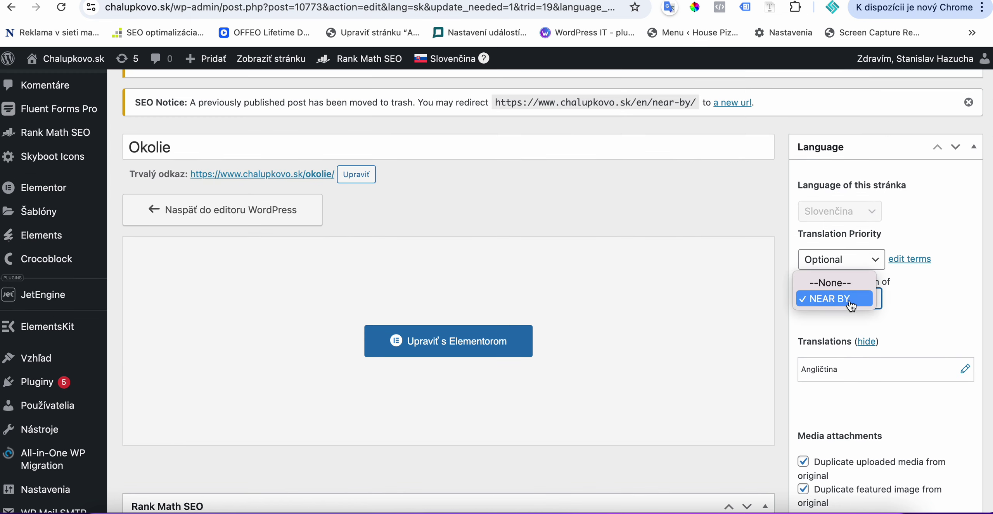
pyautogui.click(845, 285)
pyautogui.scroll(-7, 909, 349)
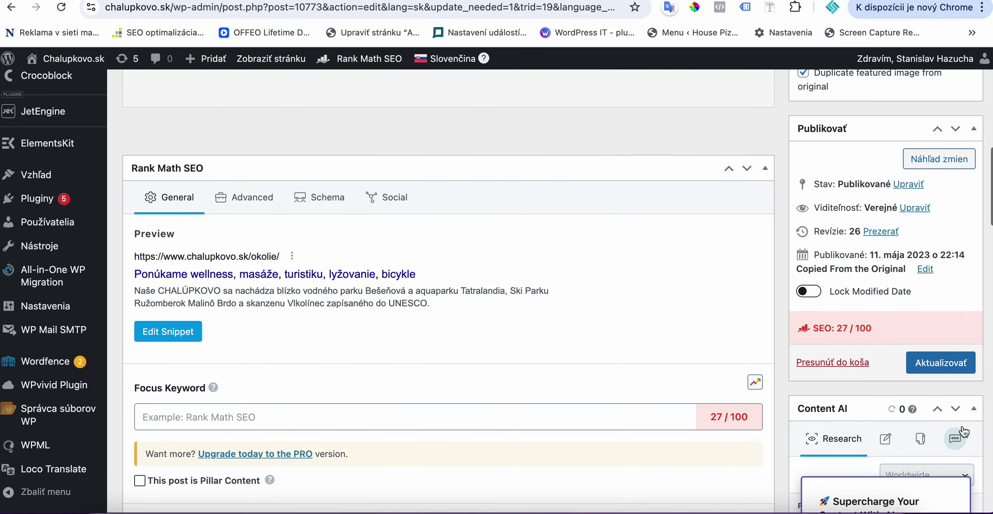
pyautogui.click(952, 371)
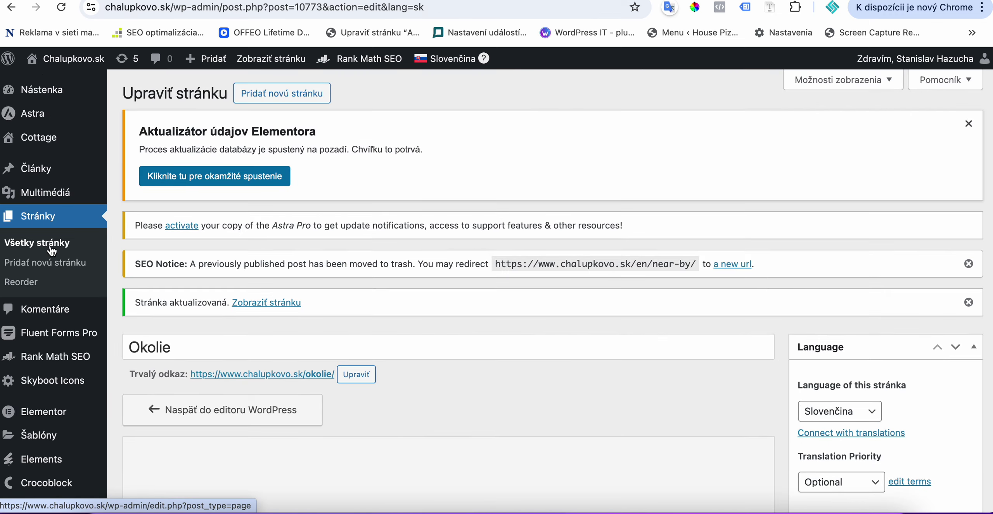
# Return to the list of all pages and locate the Okolie page to check its English translation status.
pyautogui.click(51, 251)
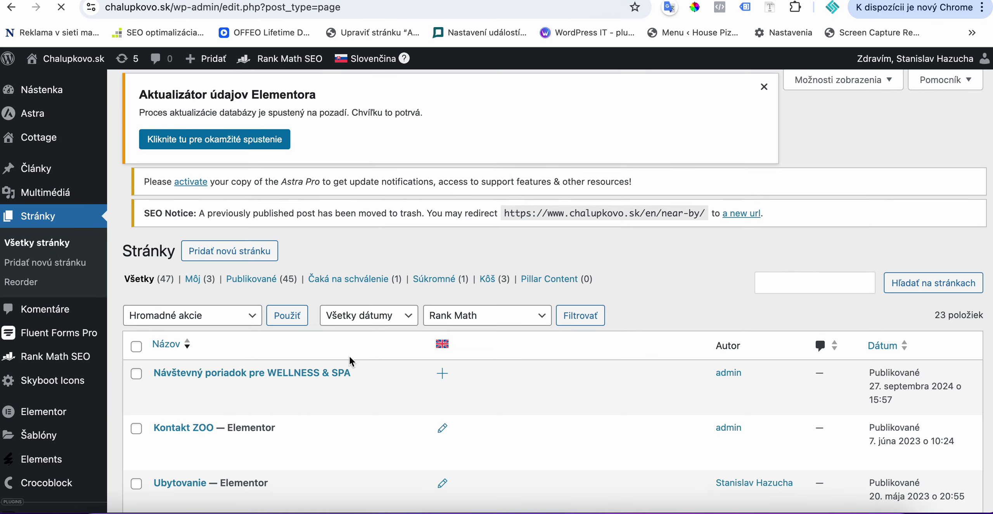
pyautogui.scroll(-10, 404, 371)
pyautogui.scroll(-9, 404, 370)
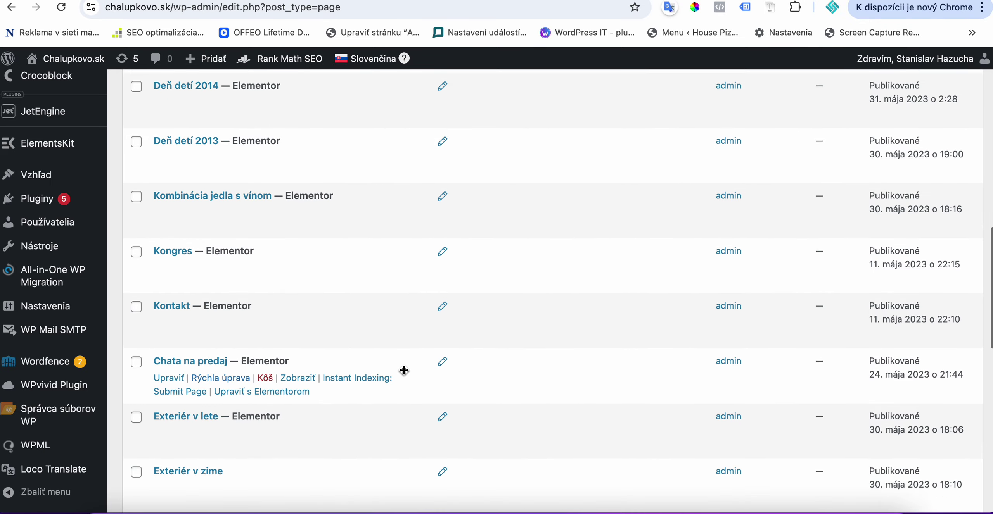
pyautogui.scroll(-4, 404, 371)
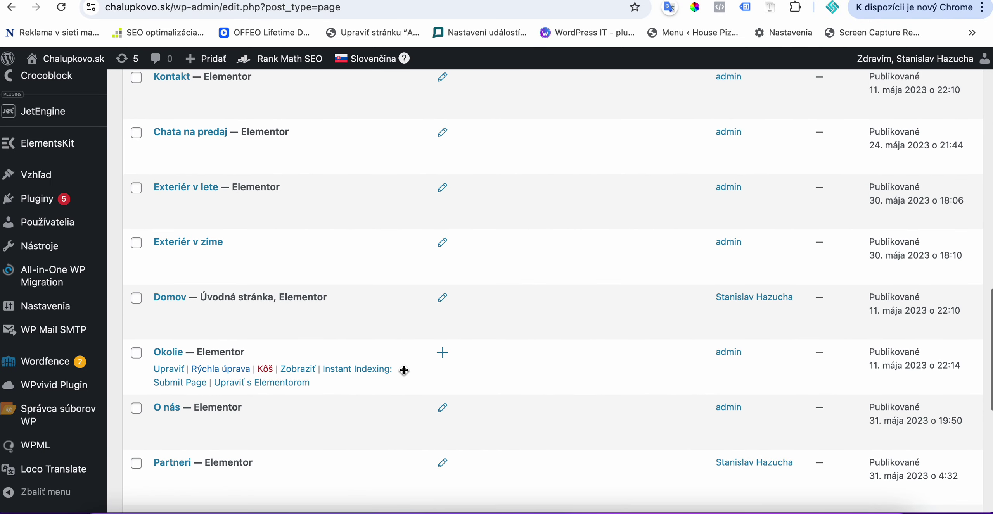
# Add an English translation for the Okolie page, title it "Near by", and publish it.
pyautogui.click(442, 354)
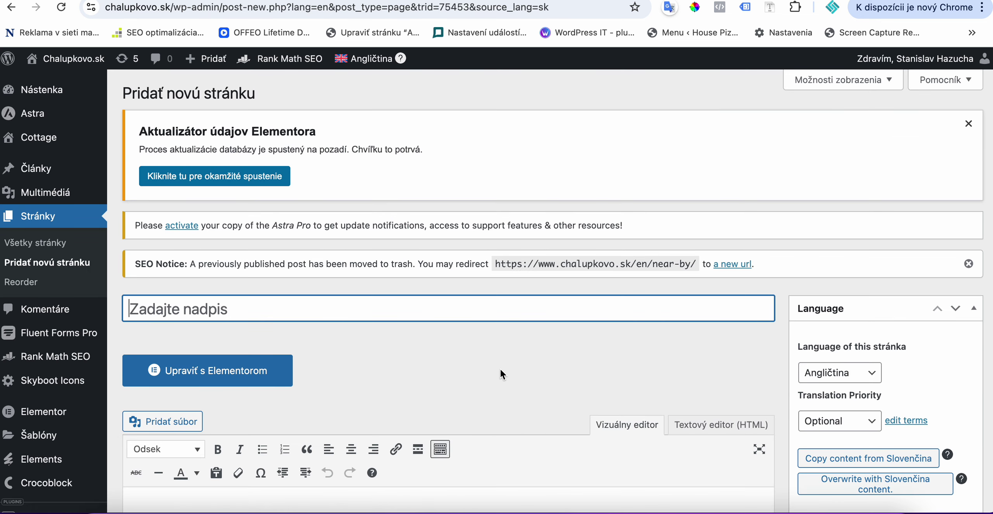
pyautogui.write('Near by')
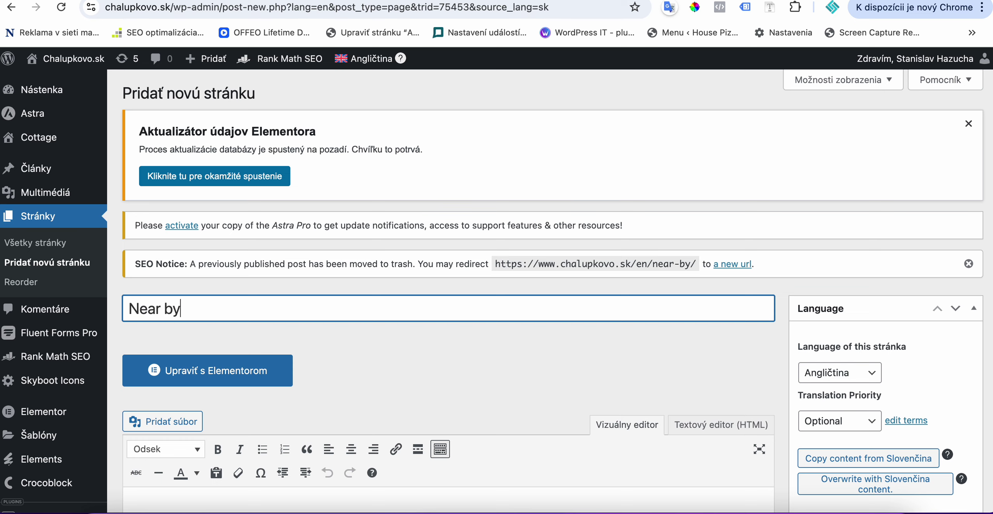
pyautogui.click(585, 353)
pyautogui.scroll(-5, 585, 355)
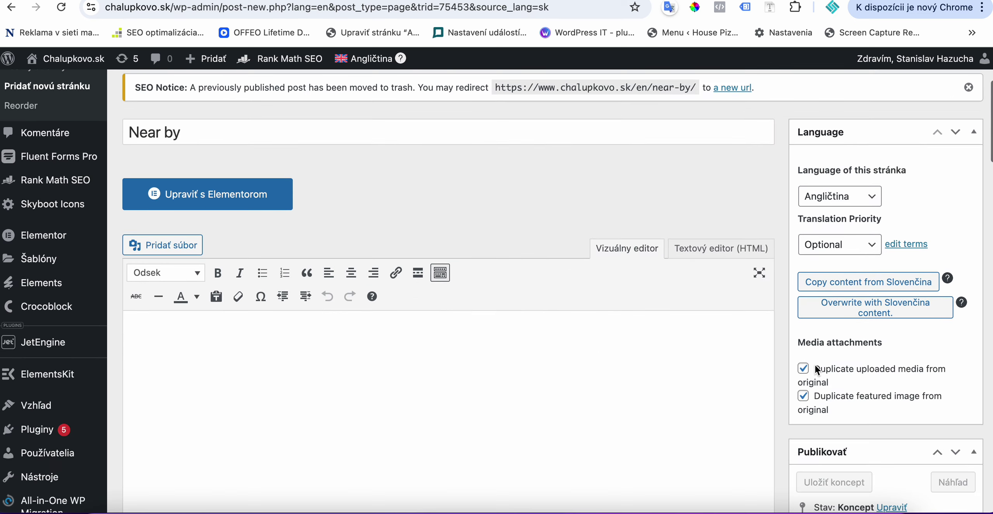
pyautogui.scroll(-6, 814, 363)
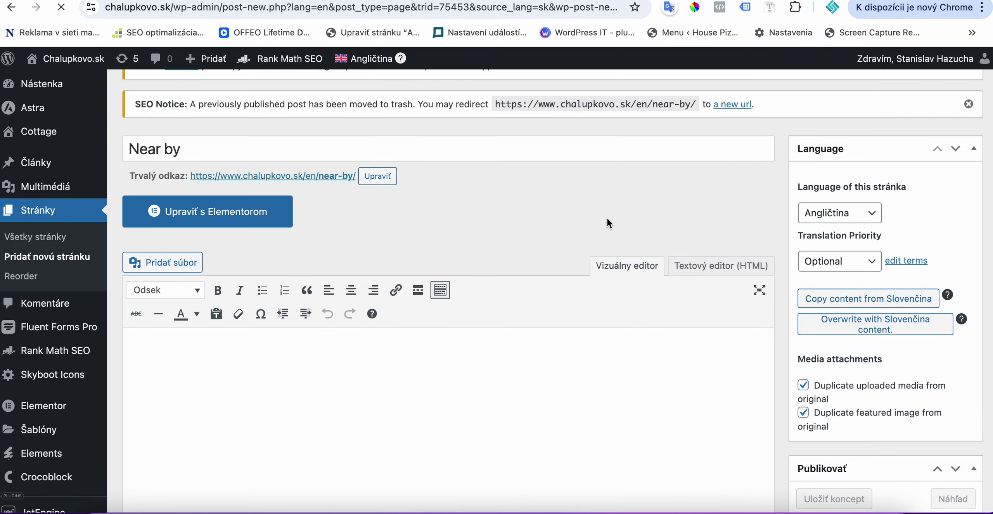
# Copy the Slovenčina content into the new English page and update it.
pyautogui.scroll(-7, 901, 409)
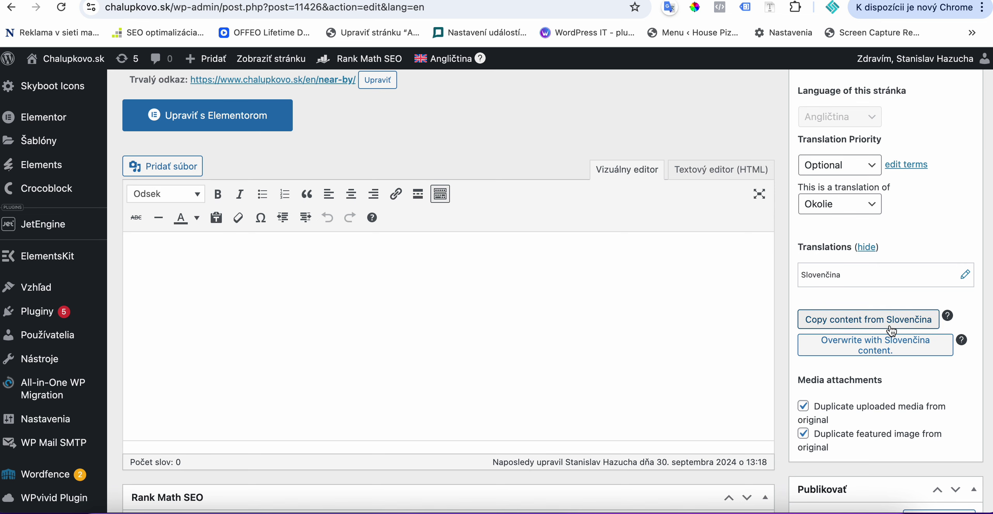
pyautogui.click(893, 325)
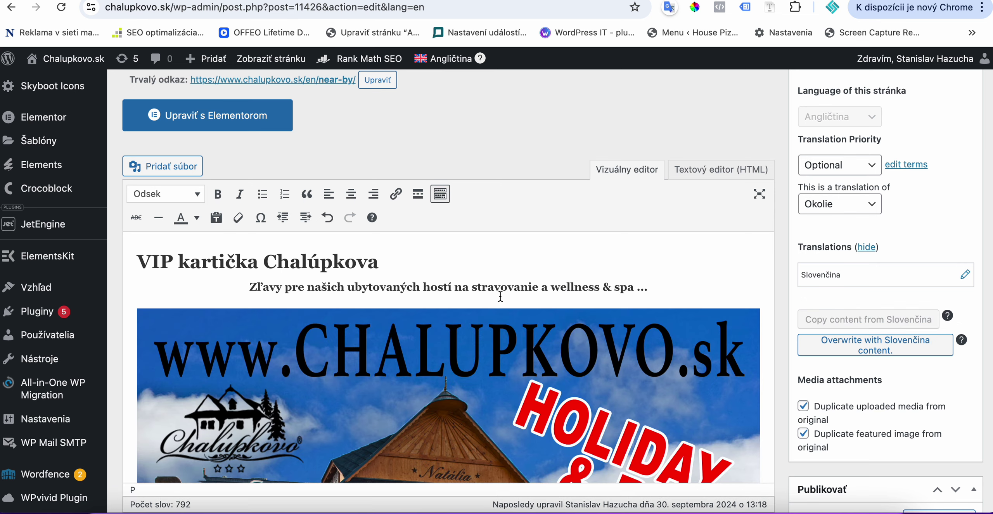
pyautogui.scroll(-7, 501, 297)
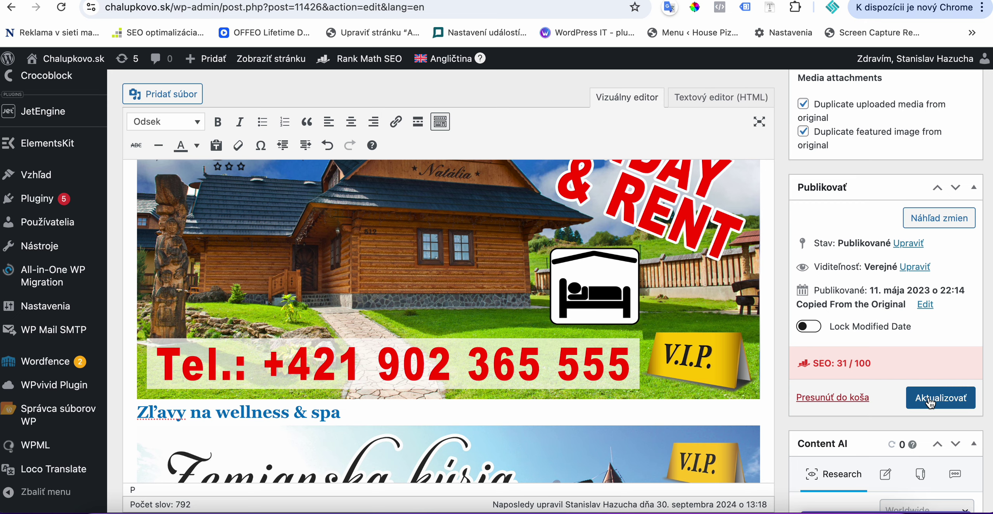
pyautogui.click(911, 402)
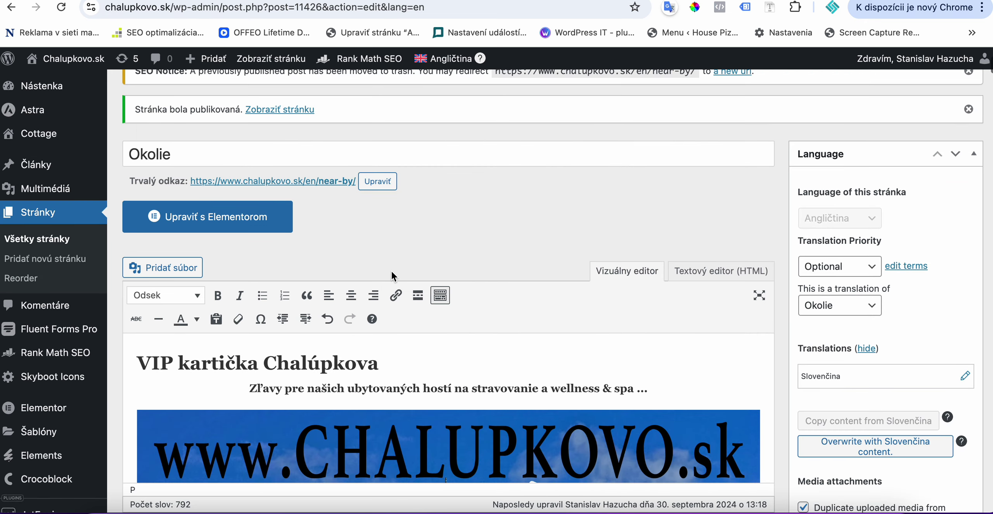
# Open the English page in Elementor, review the copied content down the page, and update it.
pyautogui.click(222, 229)
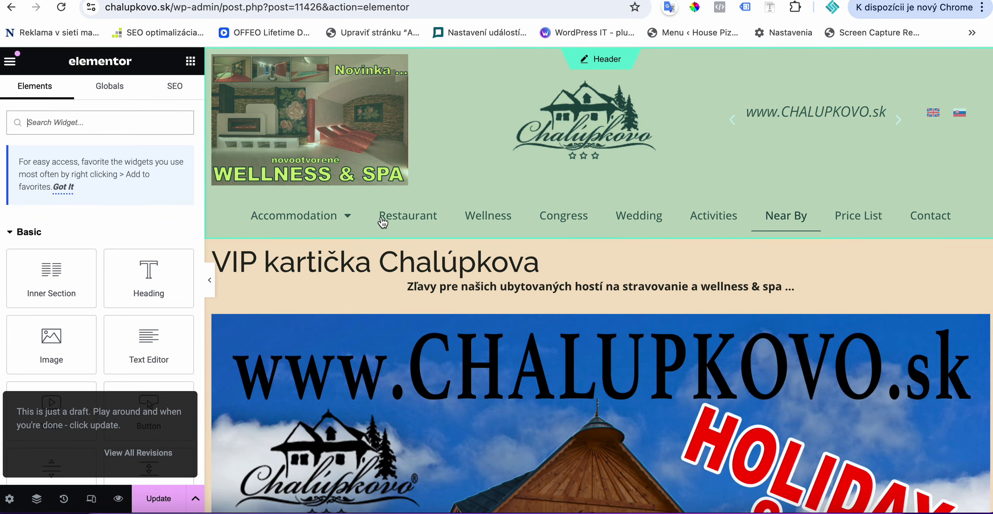
pyautogui.scroll(-15, 693, 346)
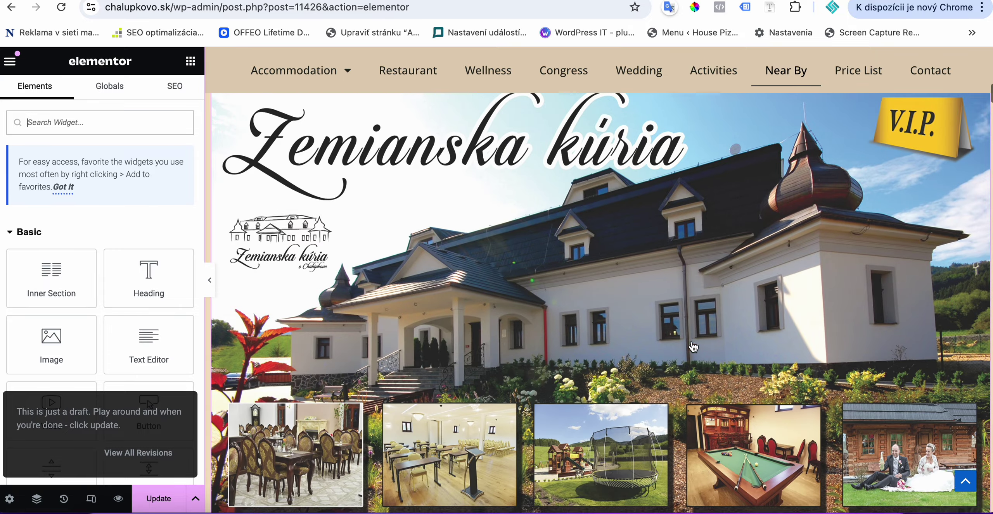
pyautogui.scroll(-20, 693, 346)
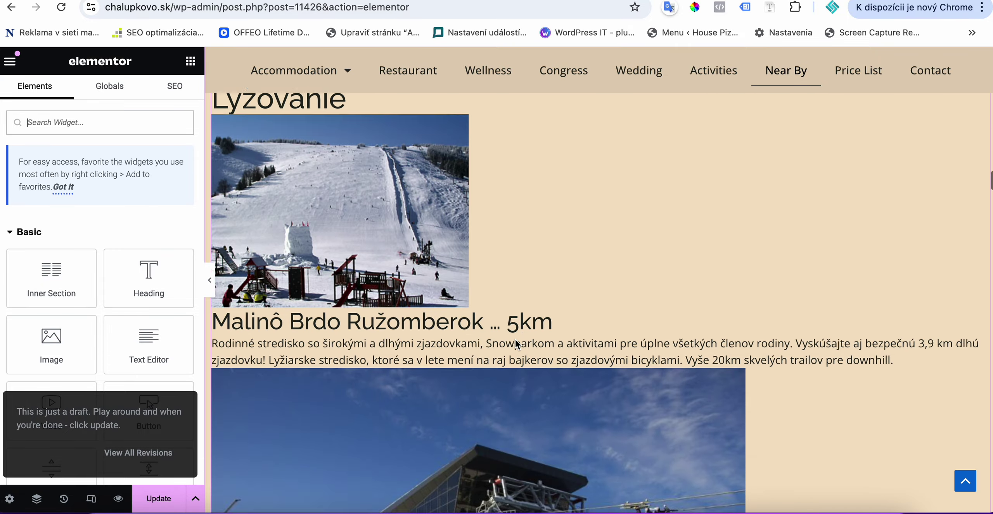
pyautogui.scroll(-3, 515, 343)
pyautogui.scroll(-5, 516, 343)
pyautogui.scroll(15, 512, 256)
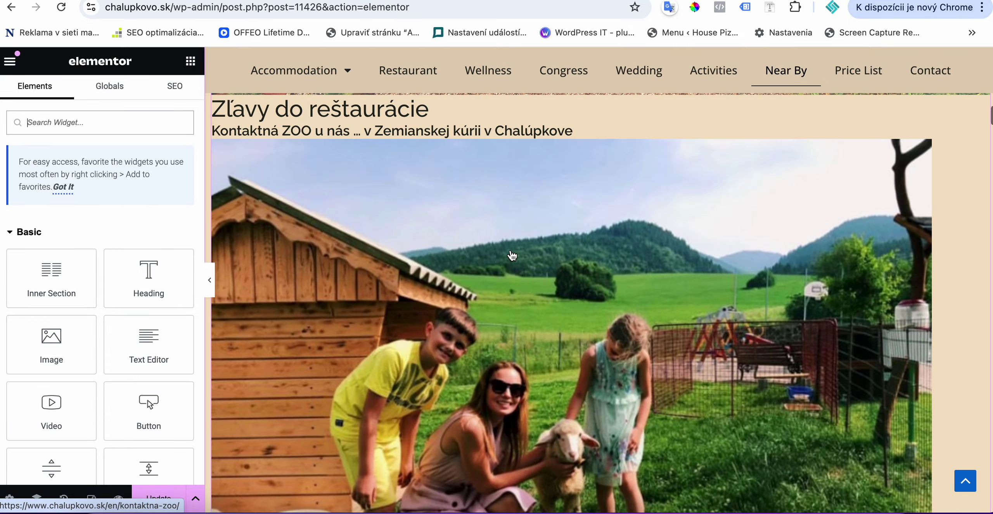
pyautogui.scroll(10, 512, 256)
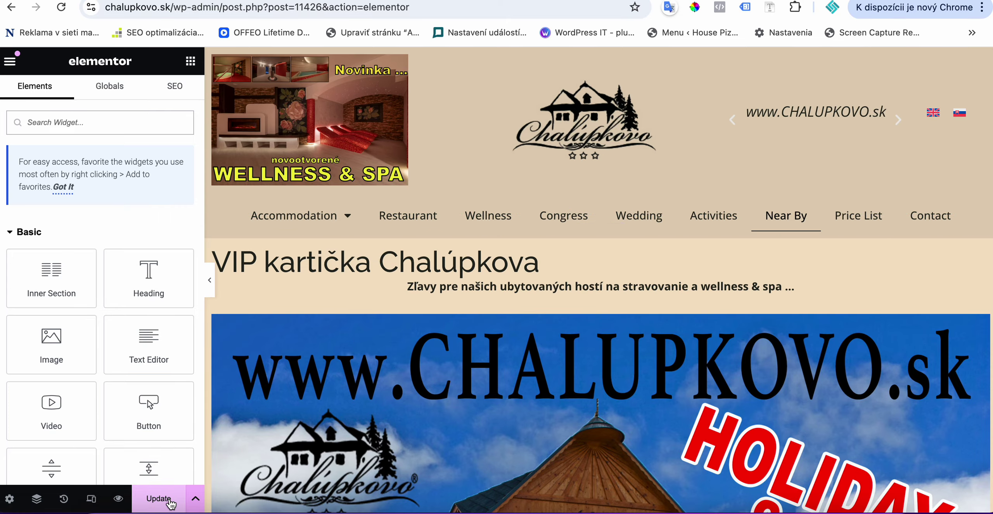
pyautogui.click(171, 501)
# Inspect the text block holding the copied content, and view the live English page without the translation popup.
pyautogui.click(590, 277)
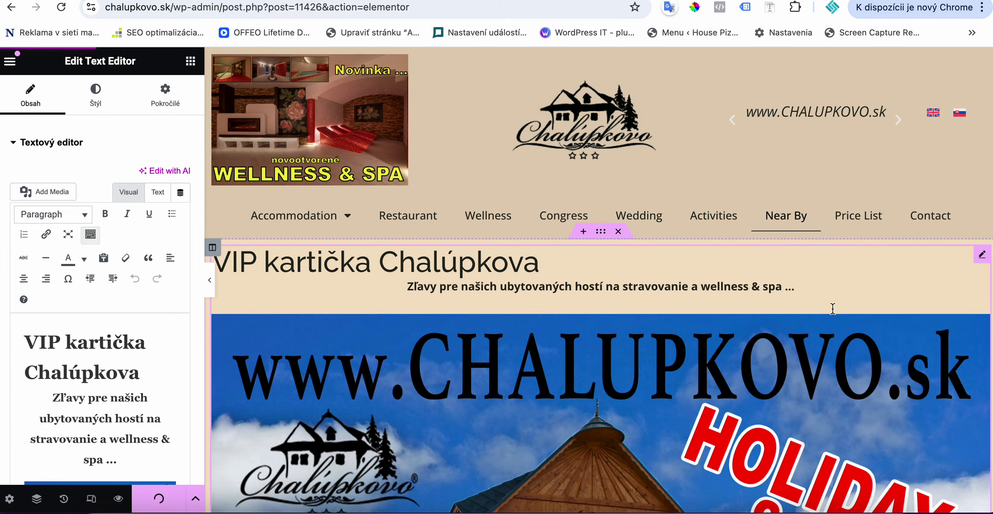
pyautogui.scroll(-20, 537, 413)
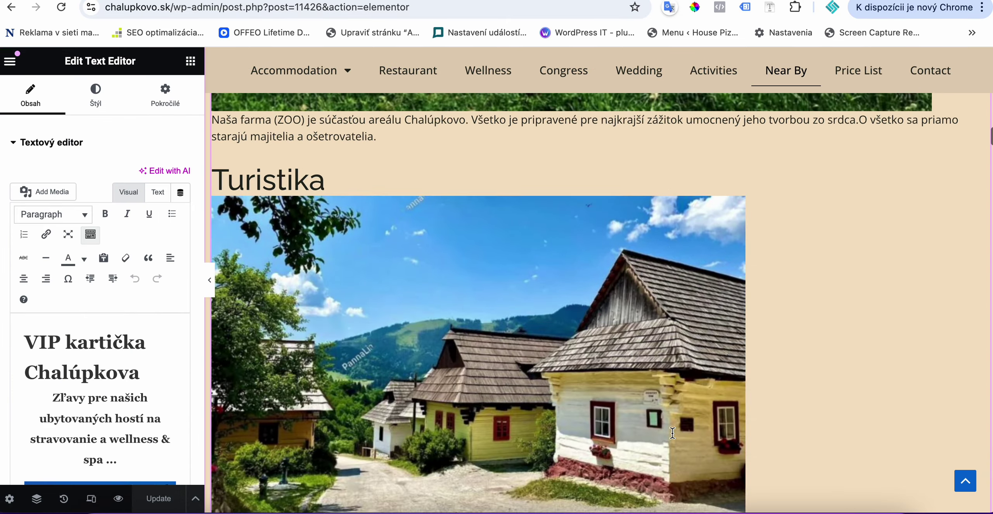
pyautogui.scroll(-20, 672, 433)
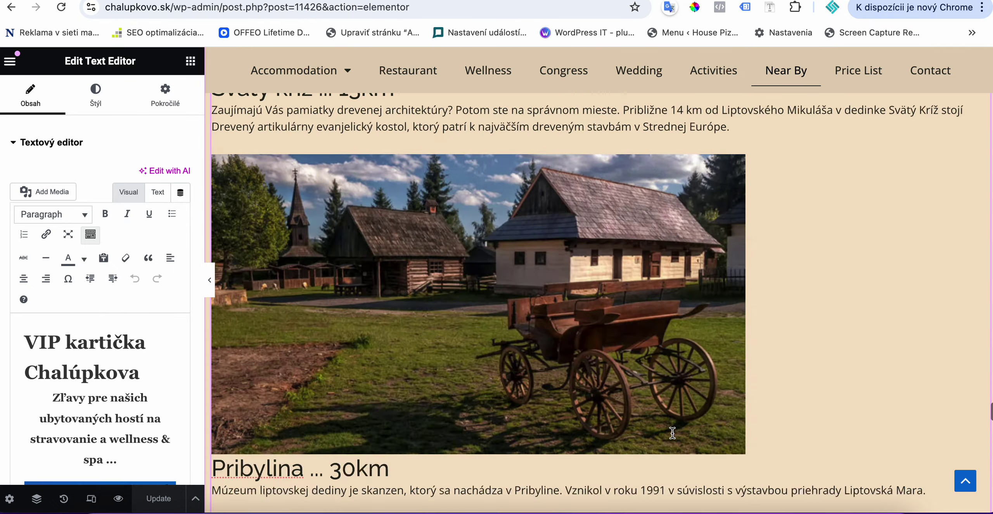
pyautogui.scroll(-9, 673, 433)
pyautogui.click(10, 61)
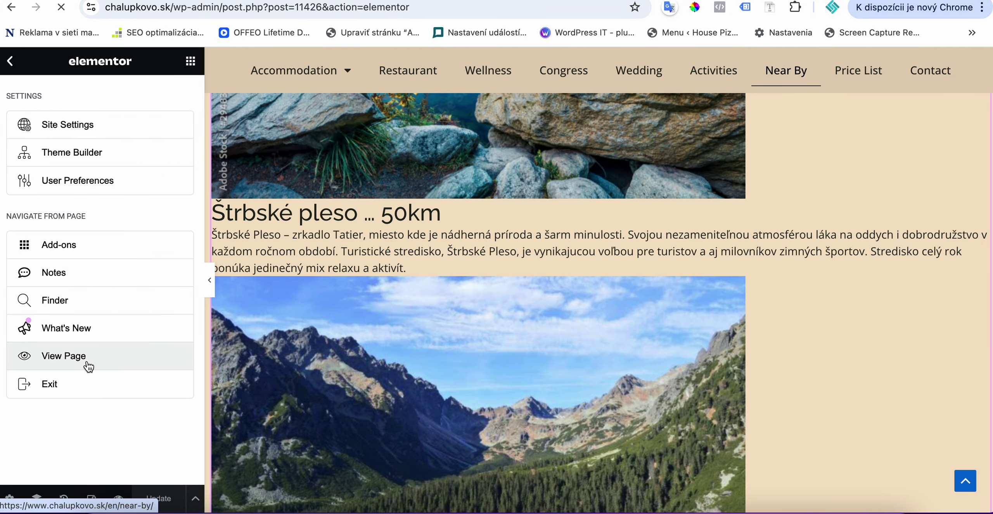
pyautogui.click(88, 364)
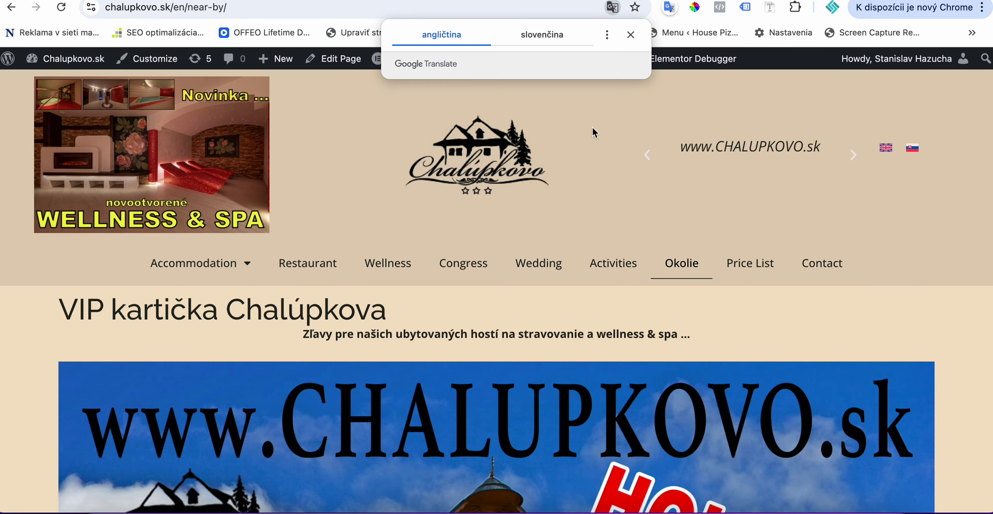
pyautogui.click(631, 37)
# Compare the live page's Slovak and English versions by switching the site language to Slovak and back to English.
pyautogui.moveTo(428, 62)
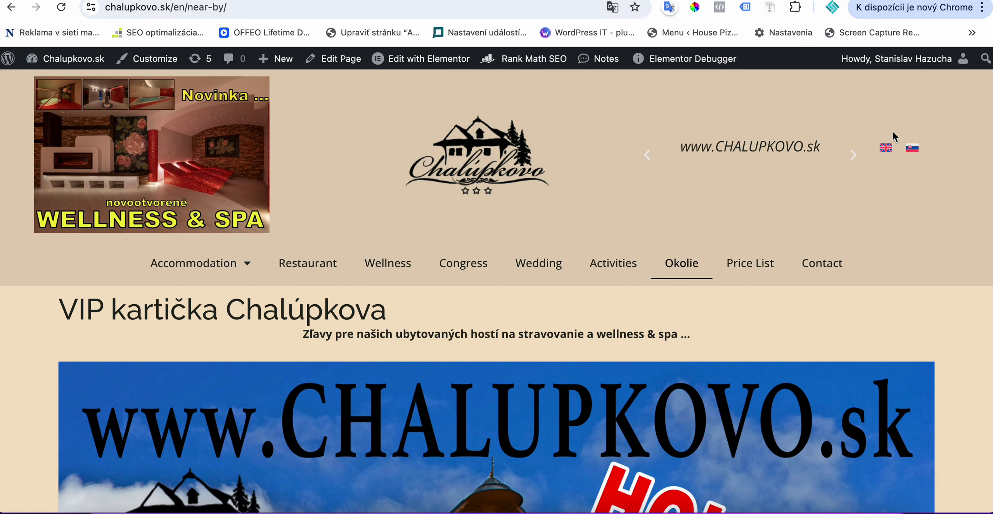
pyautogui.click(912, 149)
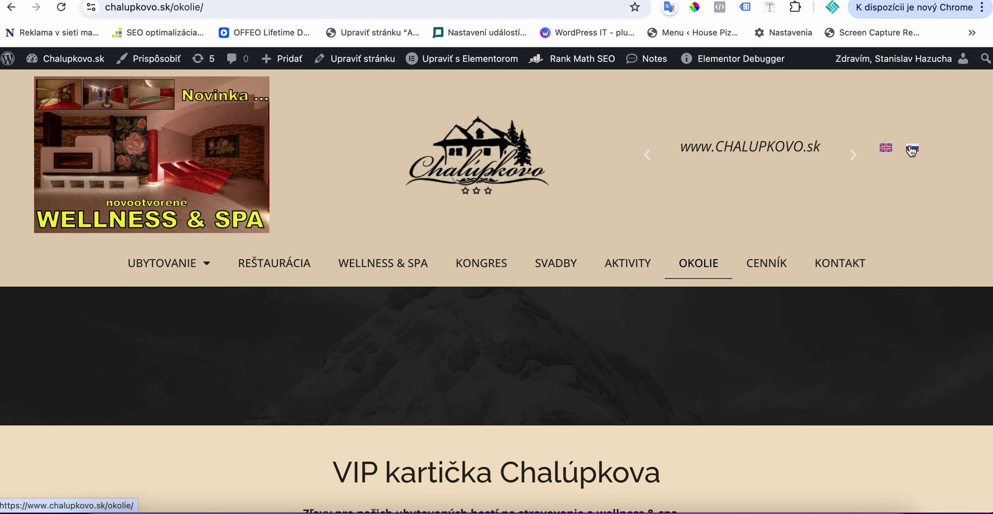
pyautogui.scroll(-10, 888, 419)
pyautogui.scroll(6, 770, 423)
pyautogui.scroll(3, 770, 423)
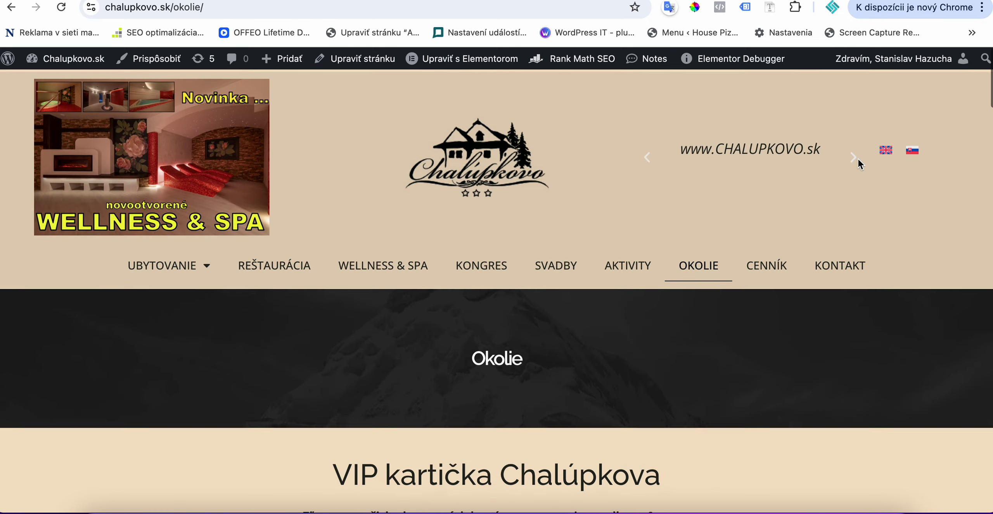
pyautogui.click(885, 147)
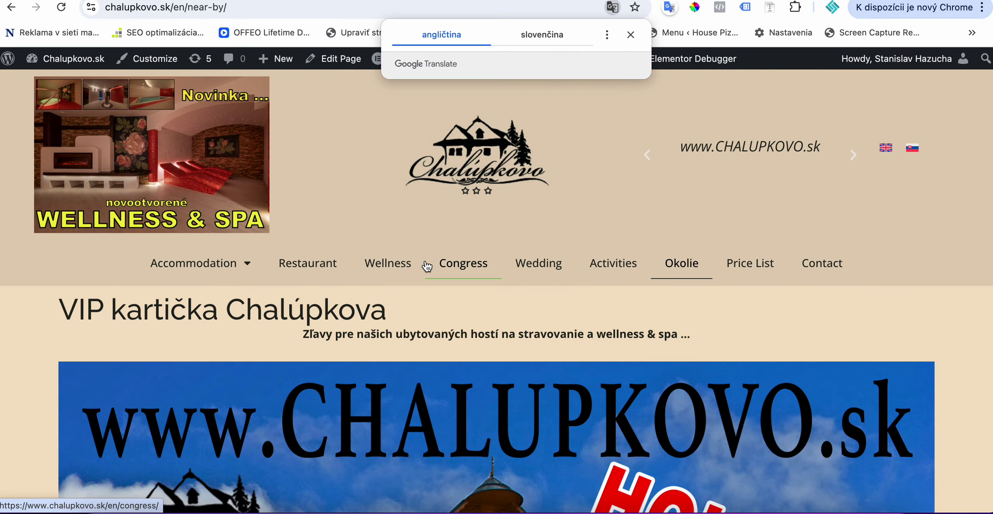
pyautogui.scroll(-5, 435, 321)
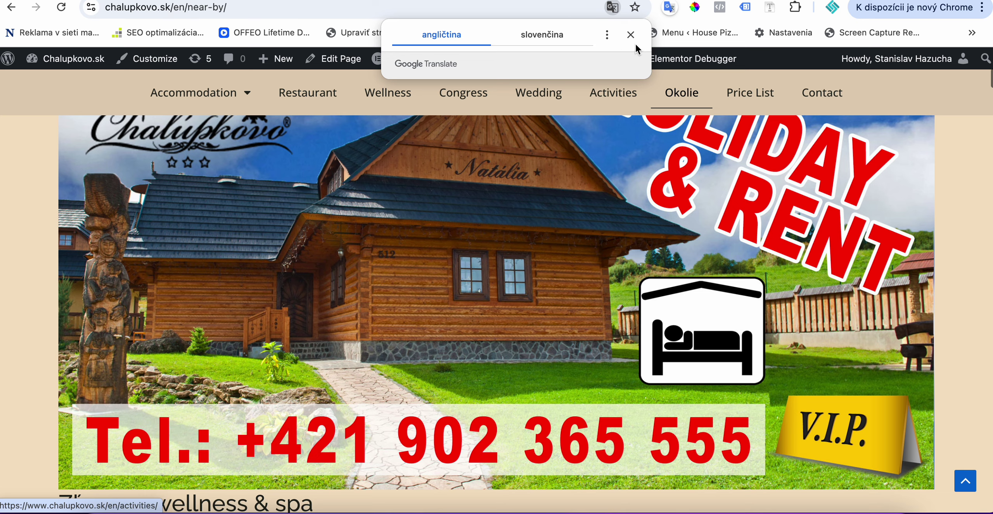
pyautogui.click(630, 36)
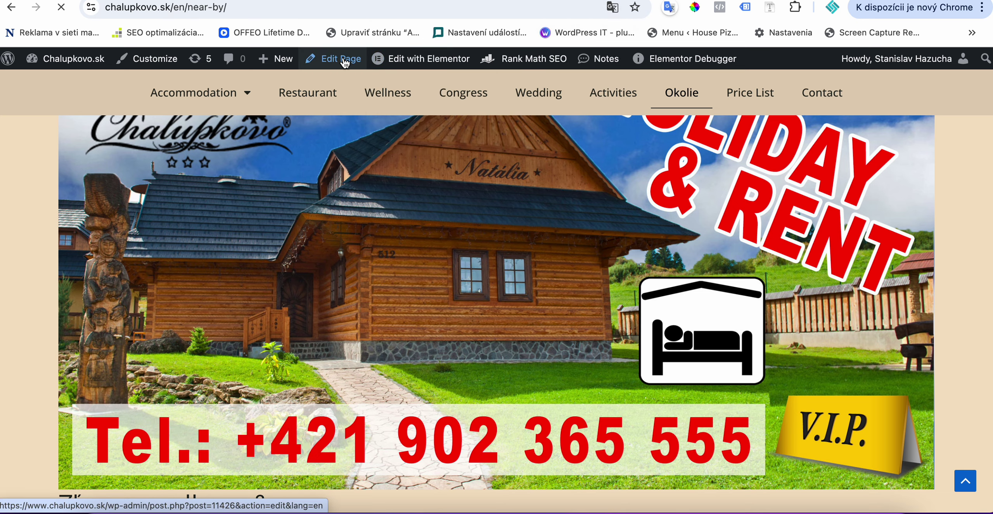
# Open the English page for editing and overwrite it with the Slovenčina content, confirming the replacement.
pyautogui.scroll(-5, 273, 350)
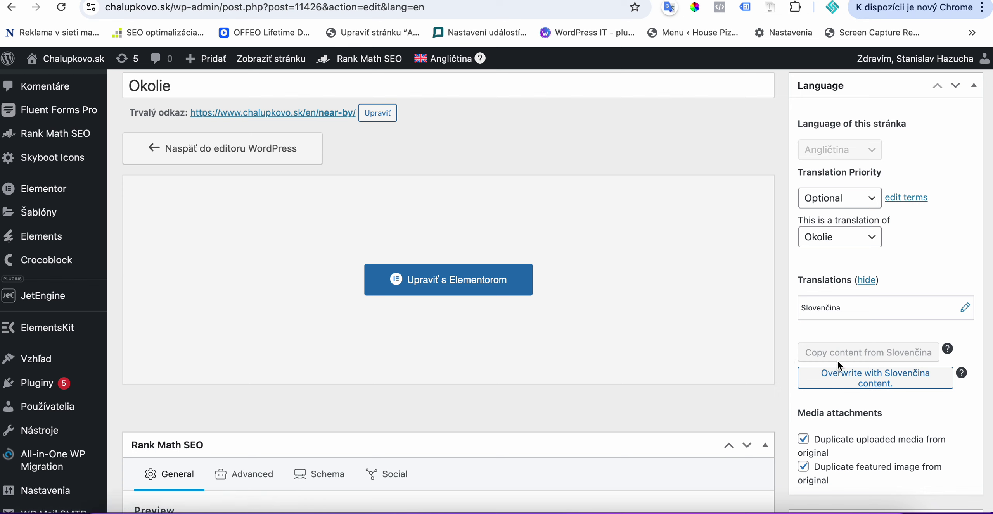
pyautogui.click(879, 382)
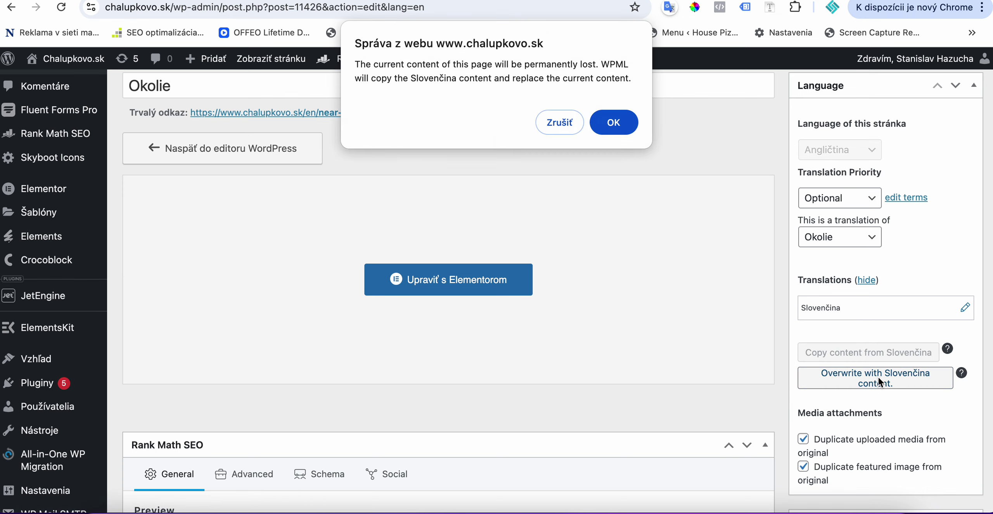
pyautogui.click(619, 124)
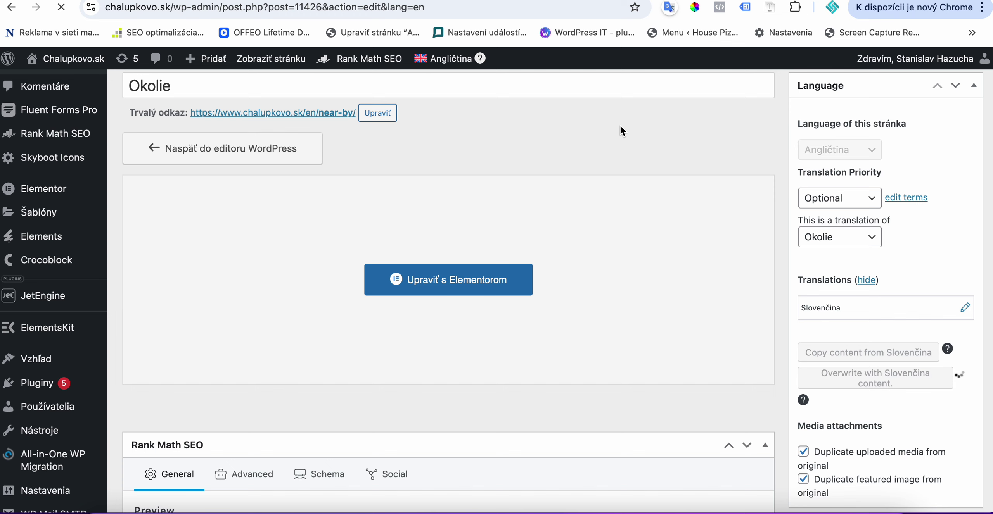
# Update the overwritten English Okolie page, accepting the dialogs that appear.
pyautogui.scroll(-3, 716, 295)
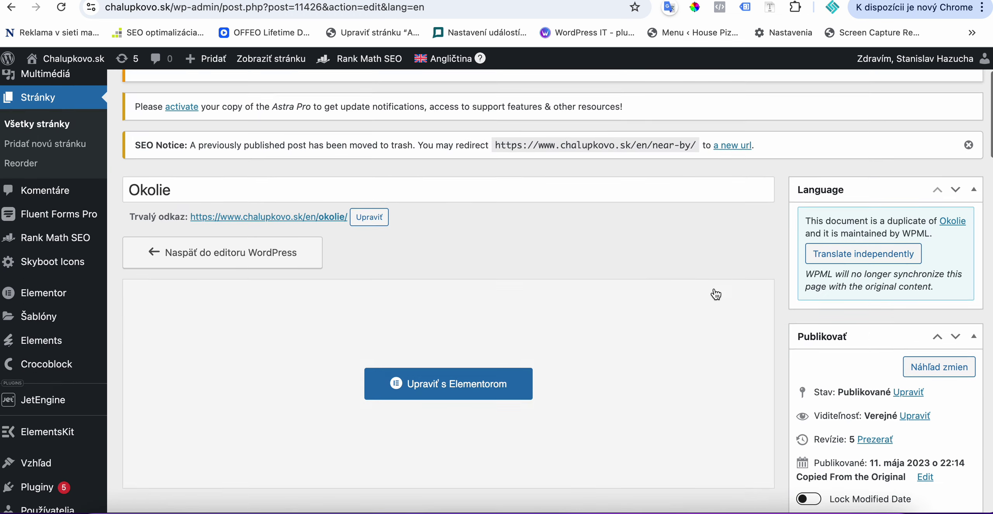
pyautogui.scroll(-10, 915, 419)
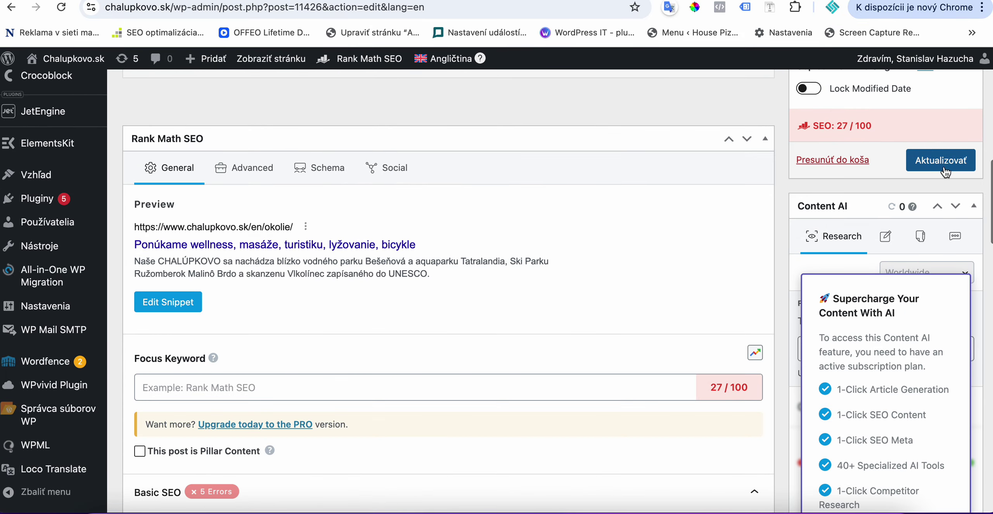
pyautogui.click(945, 167)
pyautogui.click(613, 137)
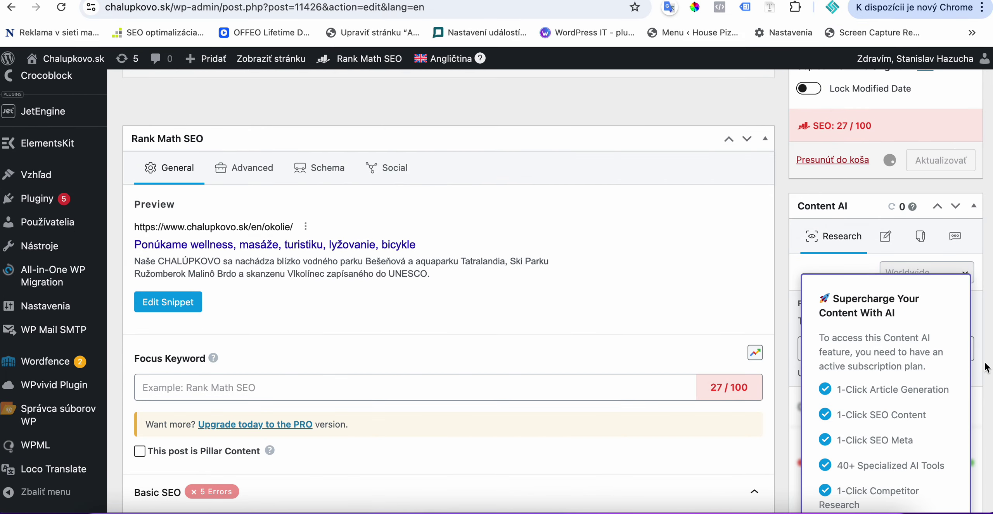
pyautogui.click(619, 135)
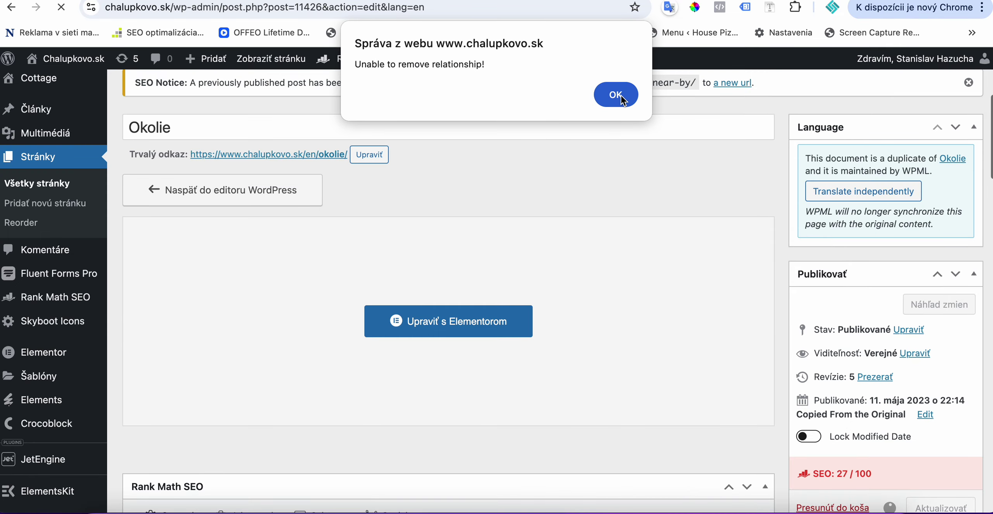
pyautogui.click(616, 97)
# Open the English Okolie page in Elementor and examine whether its sections and layout match the Slovak original.
pyautogui.click(455, 323)
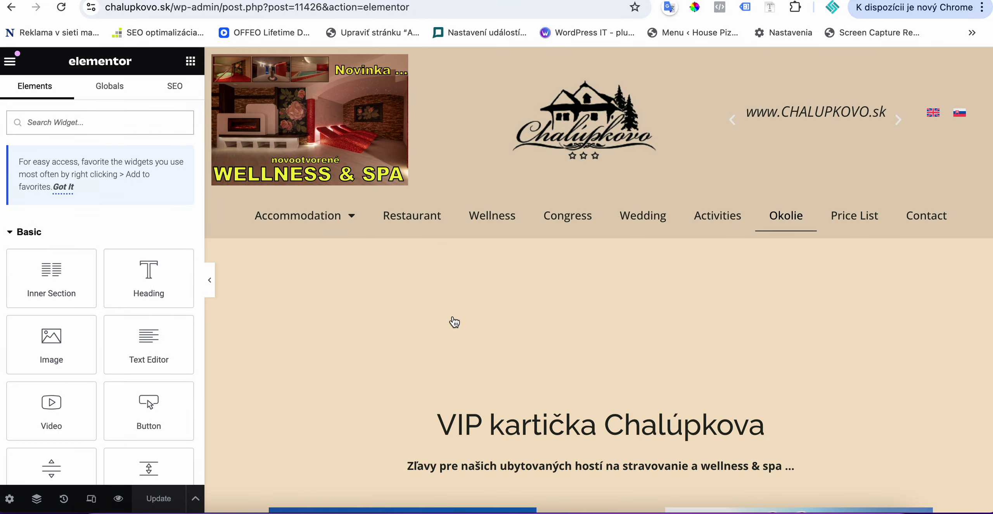
pyautogui.scroll(-1, 568, 322)
pyautogui.scroll(-2, 567, 322)
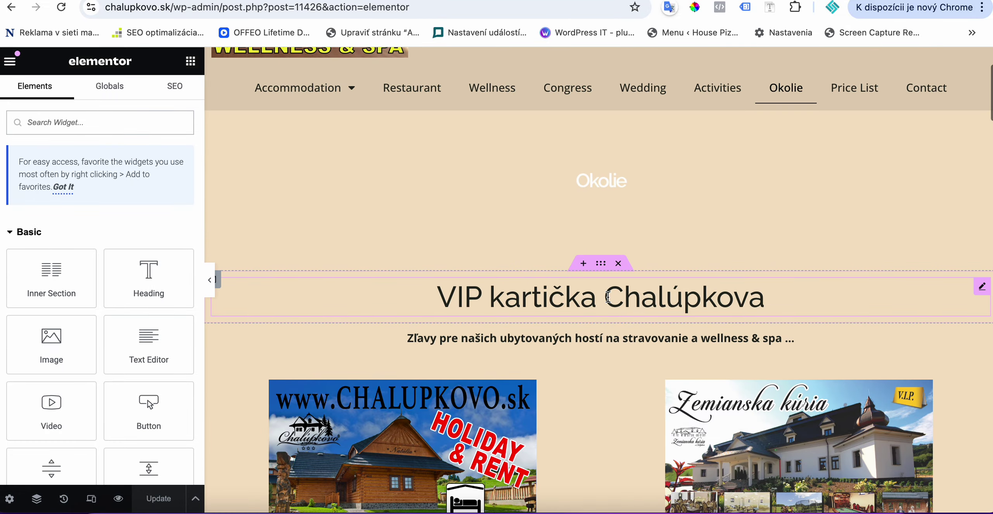
pyautogui.scroll(2, 582, 315)
pyautogui.scroll(-5, 596, 309)
pyautogui.scroll(-15, 596, 309)
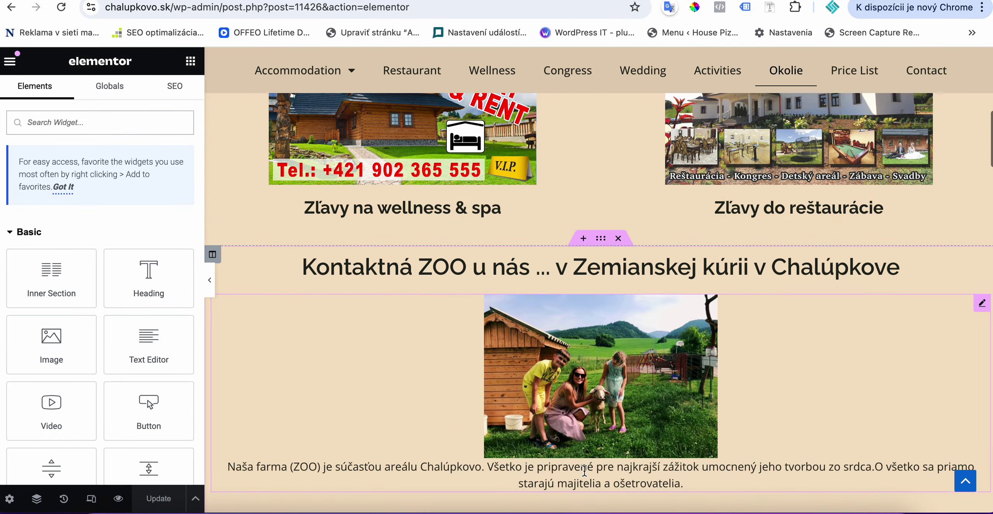
pyautogui.scroll(6, 596, 309)
pyautogui.scroll(14, 596, 309)
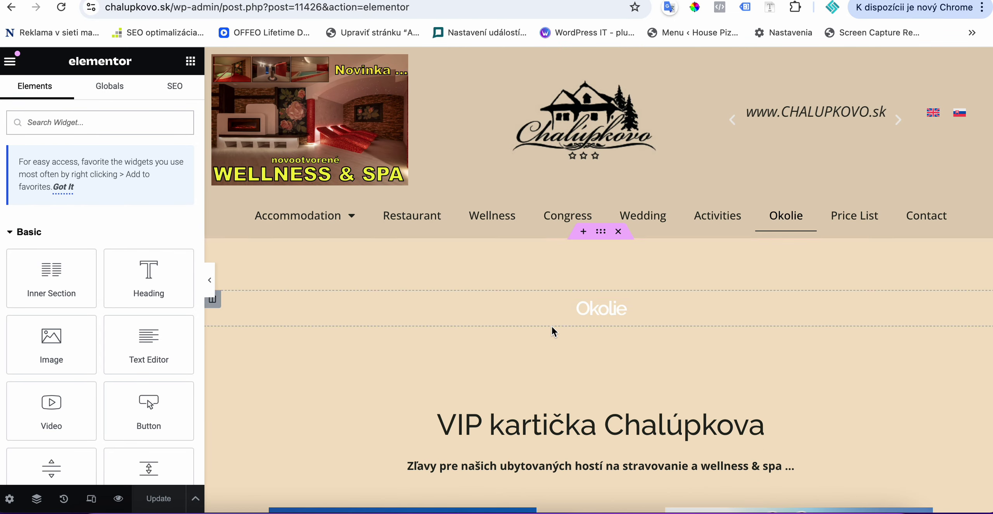
# Open the live English Okolie page from Elementor and examine how its title banner and content display.
pyautogui.click(620, 309)
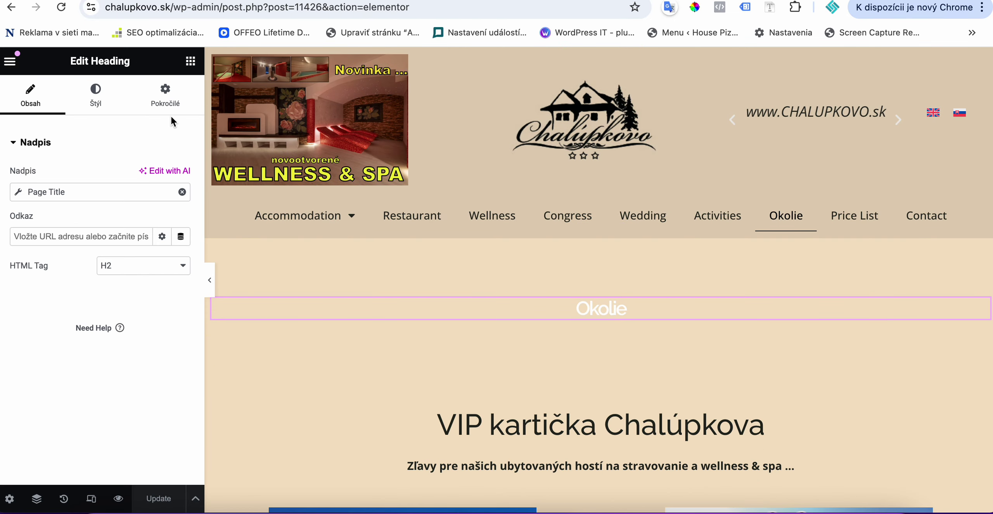
pyautogui.click(10, 61)
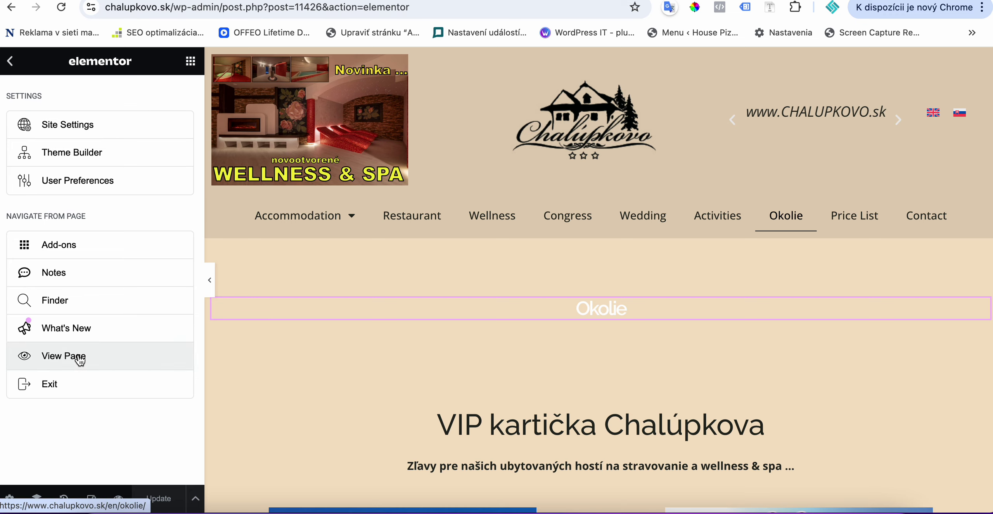
pyautogui.scroll(-4, 522, 415)
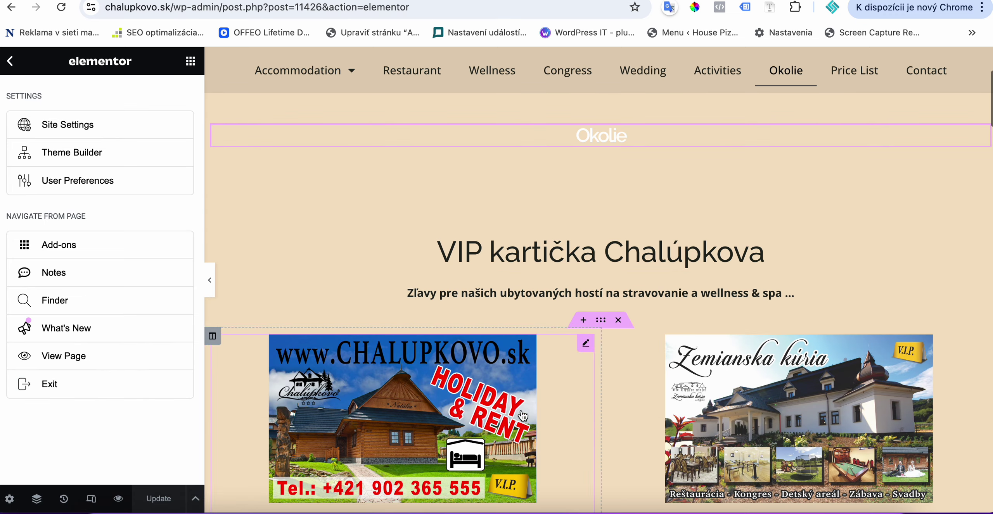
pyautogui.scroll(4, 600, 166)
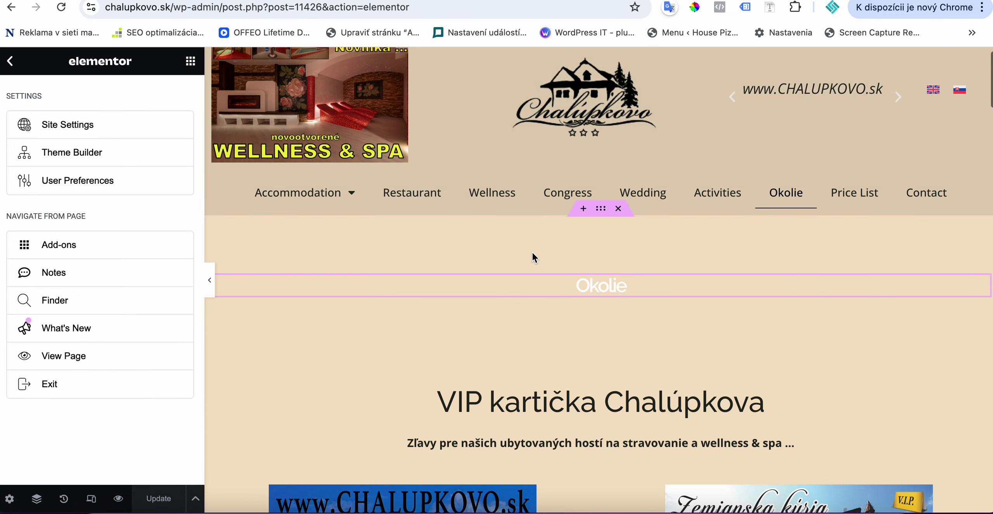
pyautogui.click(80, 357)
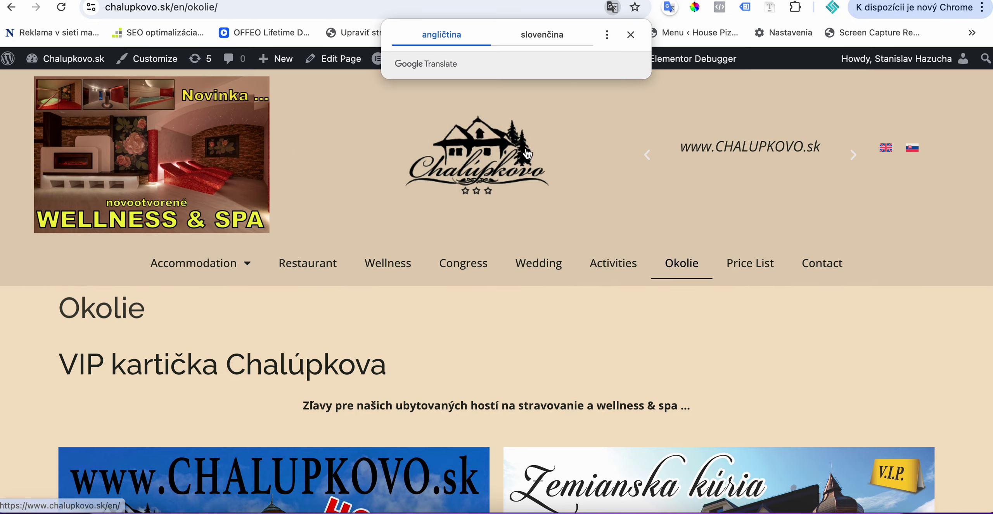
pyautogui.click(630, 38)
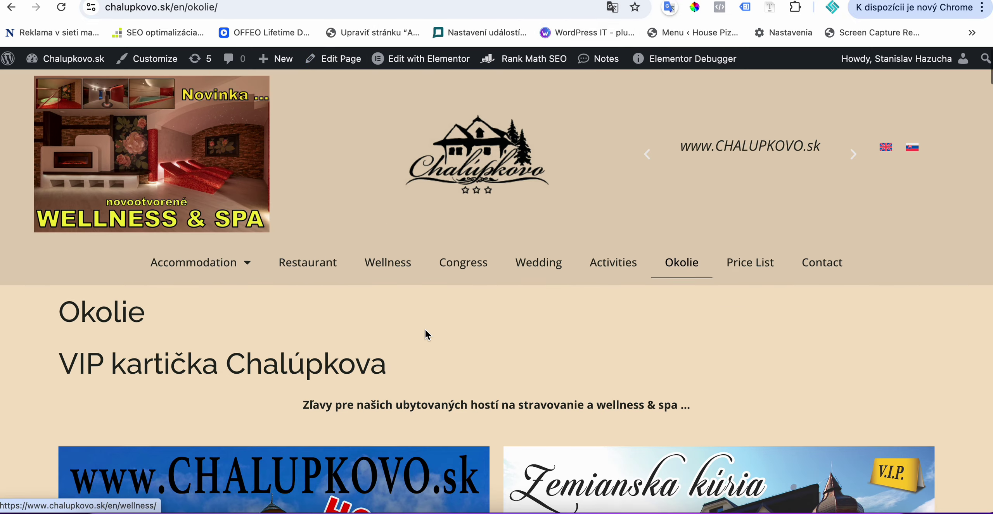
pyautogui.scroll(-10, 426, 329)
pyautogui.scroll(10, 427, 336)
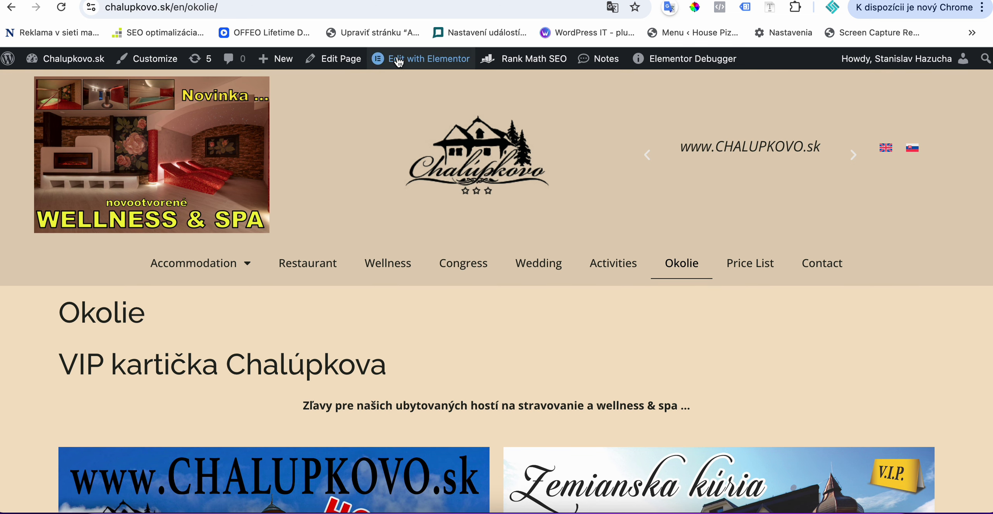
# Open the English page for editing in WordPress and retitle it "Near by".
pyautogui.click(344, 63)
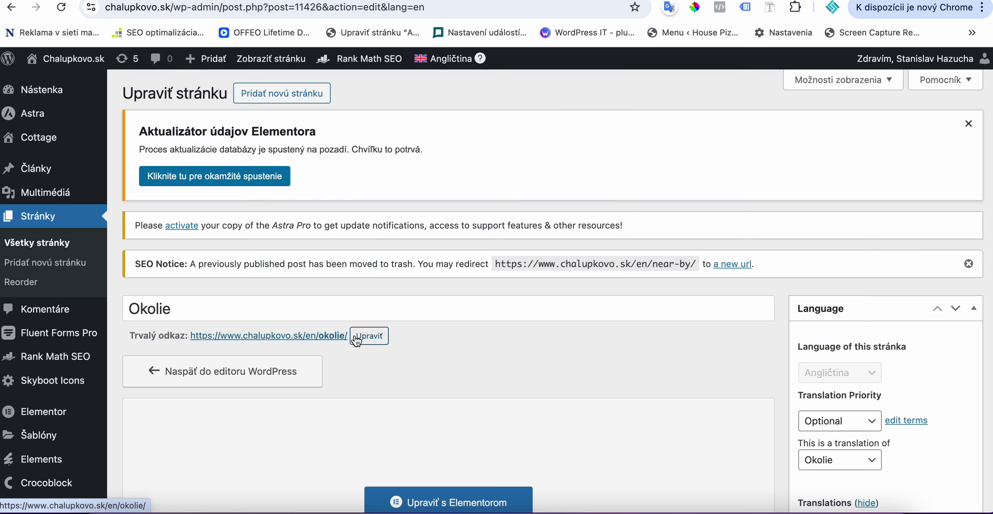
pyautogui.doubleClick(240, 303)
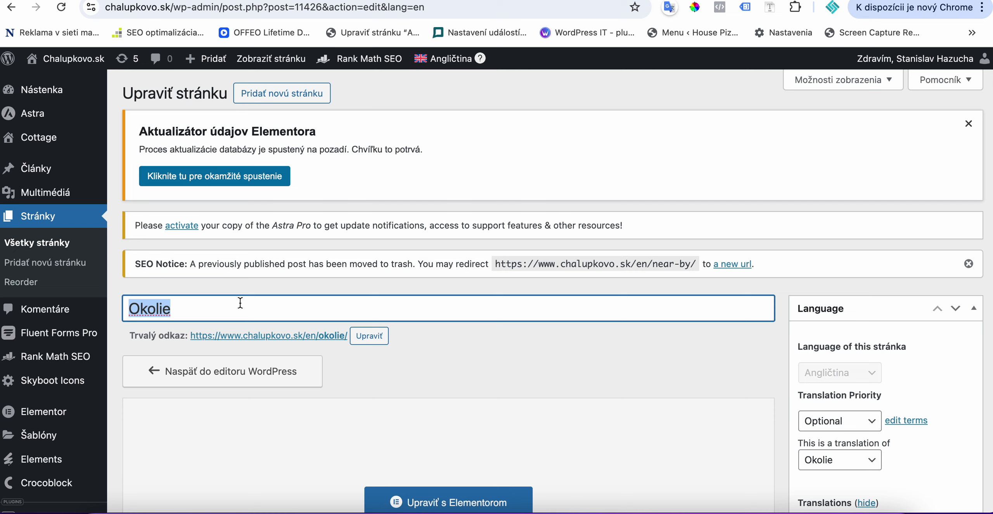
pyautogui.write('Near by')
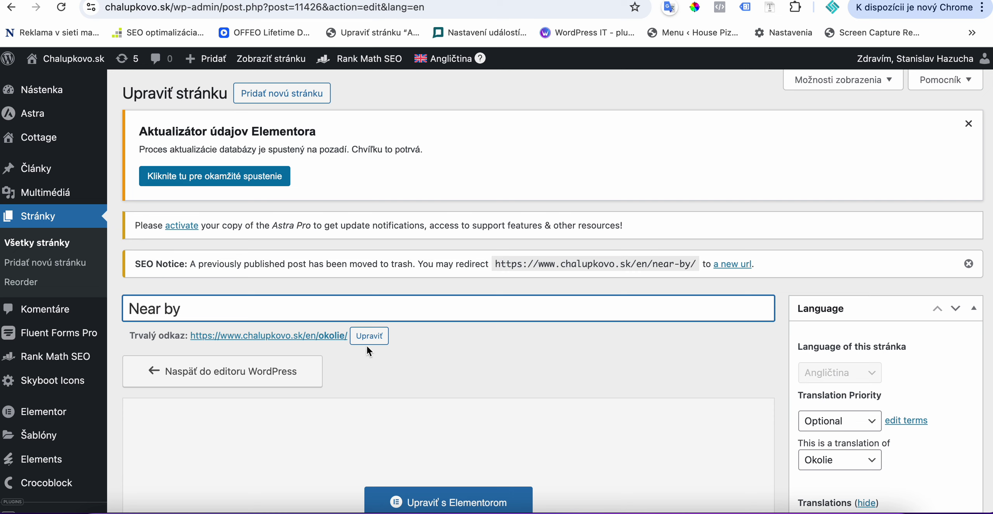
# Clear the permalink's okolie slug so it regenerates from the new title, and update the page.
pyautogui.click(369, 337)
pyautogui.doubleClick(368, 337)
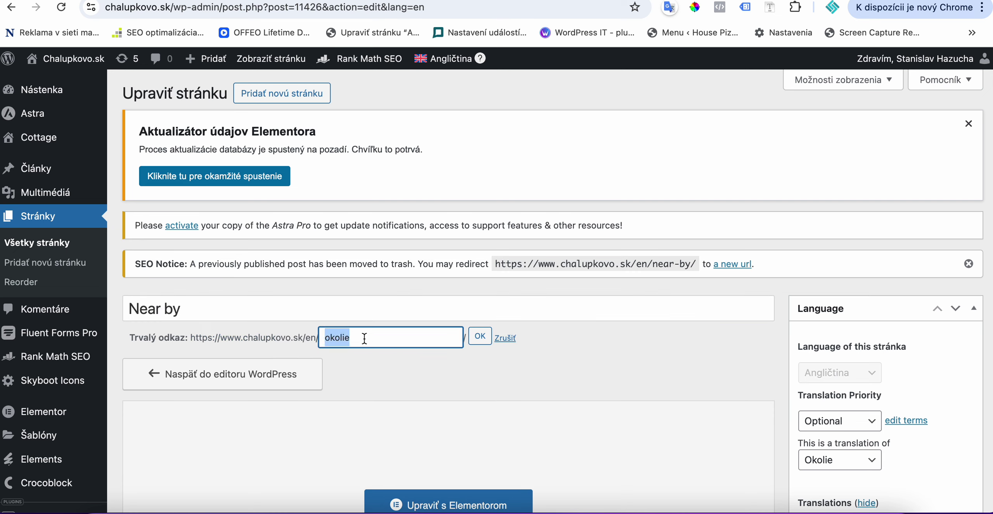
pyautogui.press('BackSpace')
pyautogui.click(480, 336)
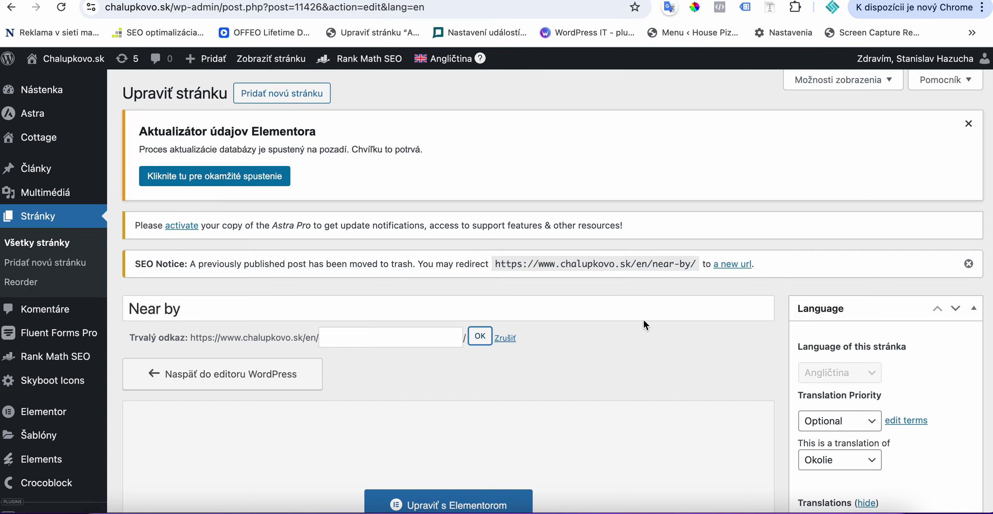
pyautogui.scroll(-15, 842, 360)
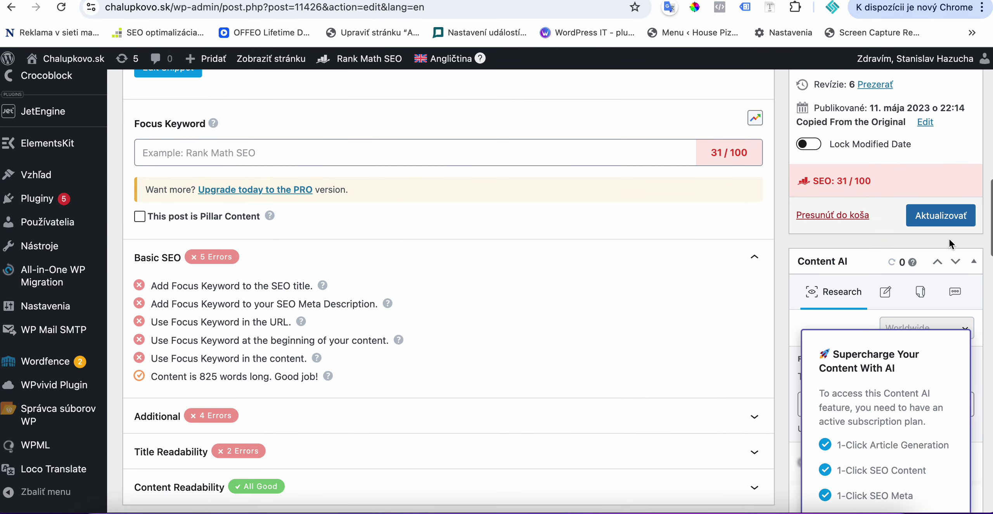
pyautogui.click(950, 214)
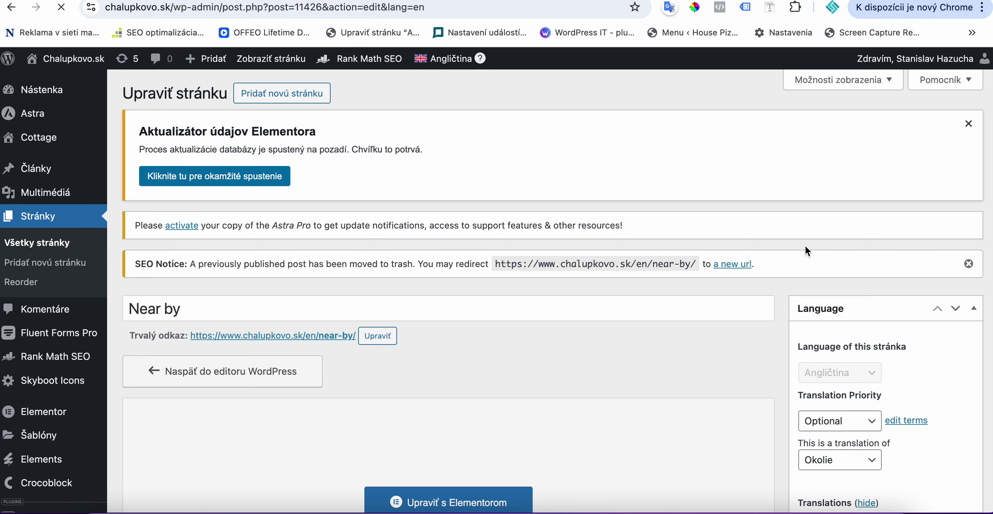
# Open the page in Elementor and copy the text of the "VIP kartička Chalúpkova" heading.
pyautogui.scroll(-5, 518, 244)
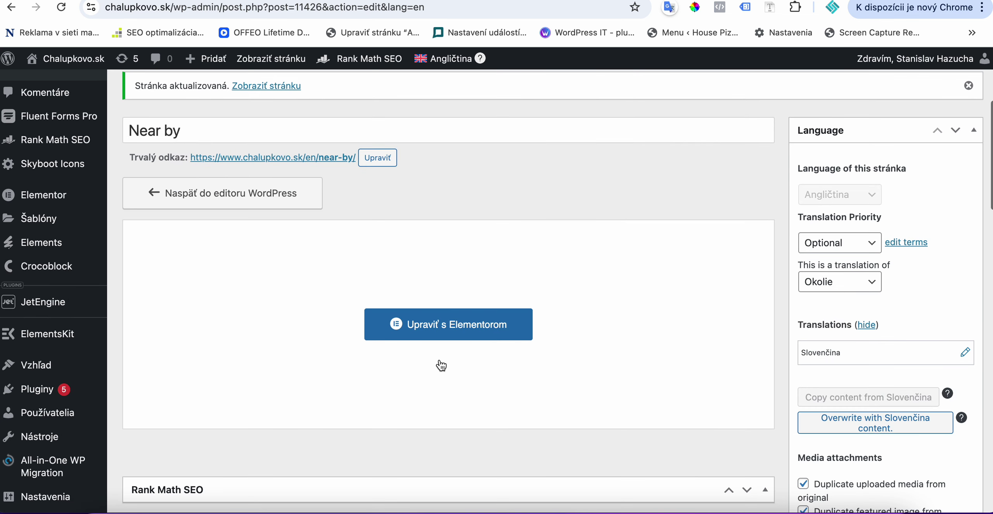
pyautogui.click(448, 326)
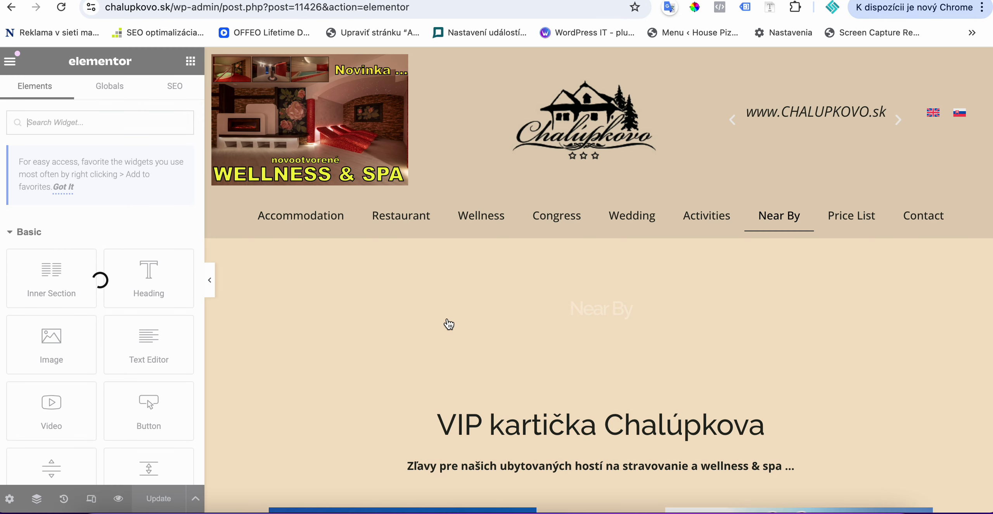
pyautogui.scroll(-5, 557, 394)
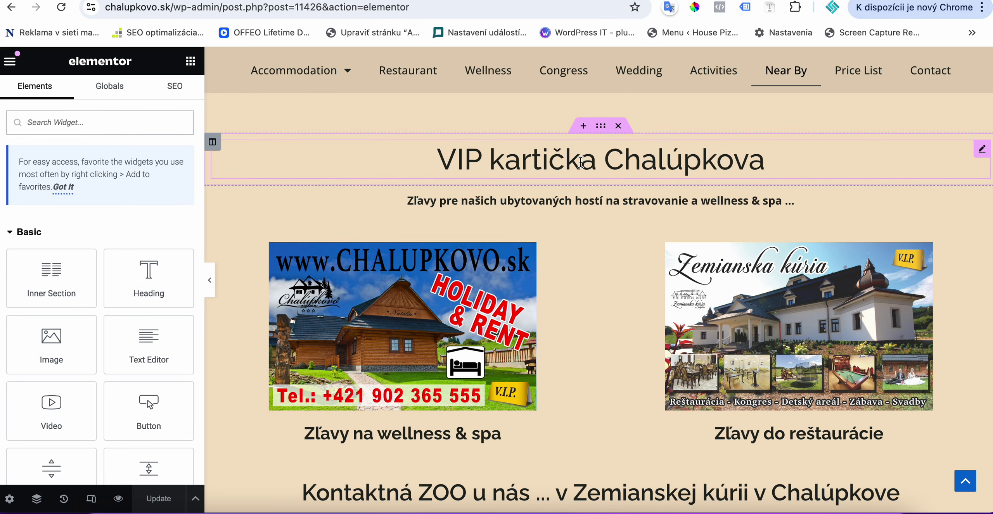
pyautogui.click(580, 162)
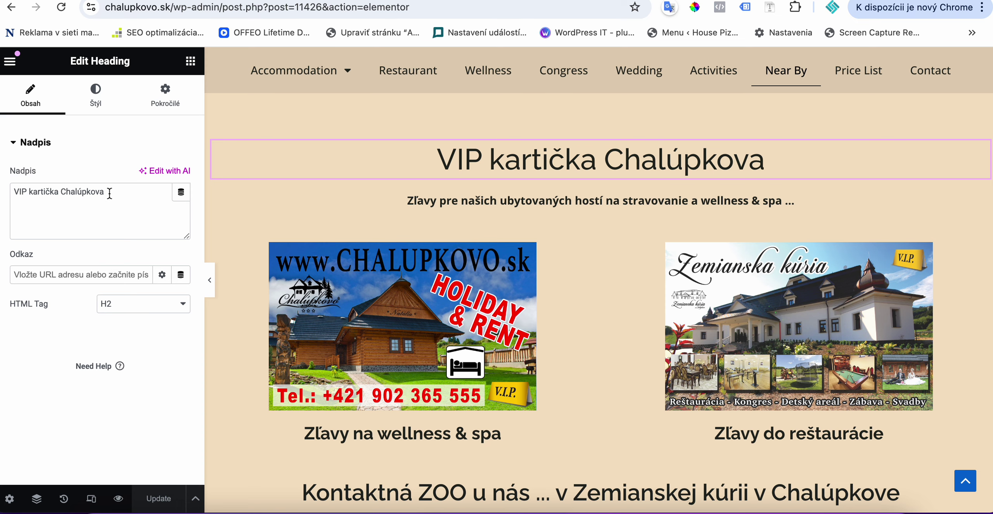
pyautogui.tripleClick(82, 192)
pyautogui.press('super+c')
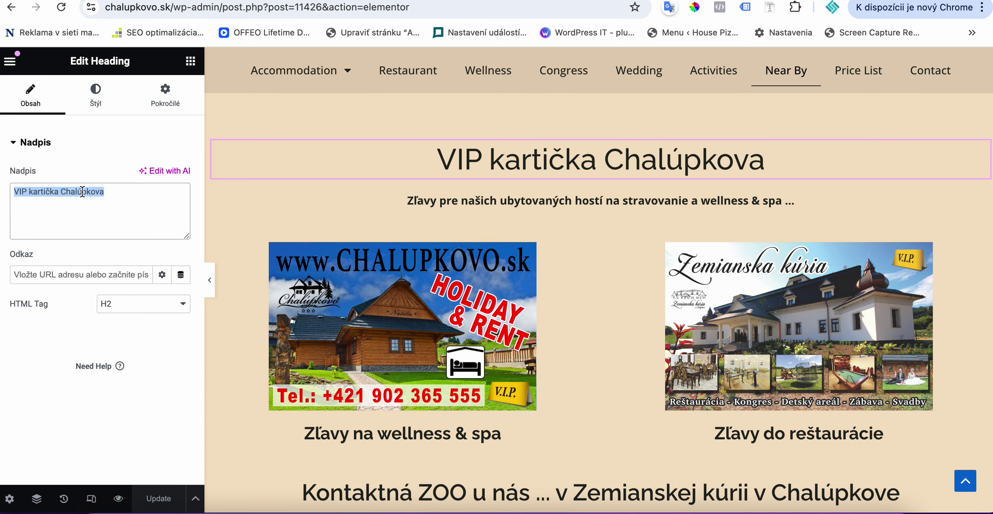
# Switch to DeepL, set the target language to English, and translate the copied heading from Slovak.
pyautogui.hotkey('ctrl', 'Tab')
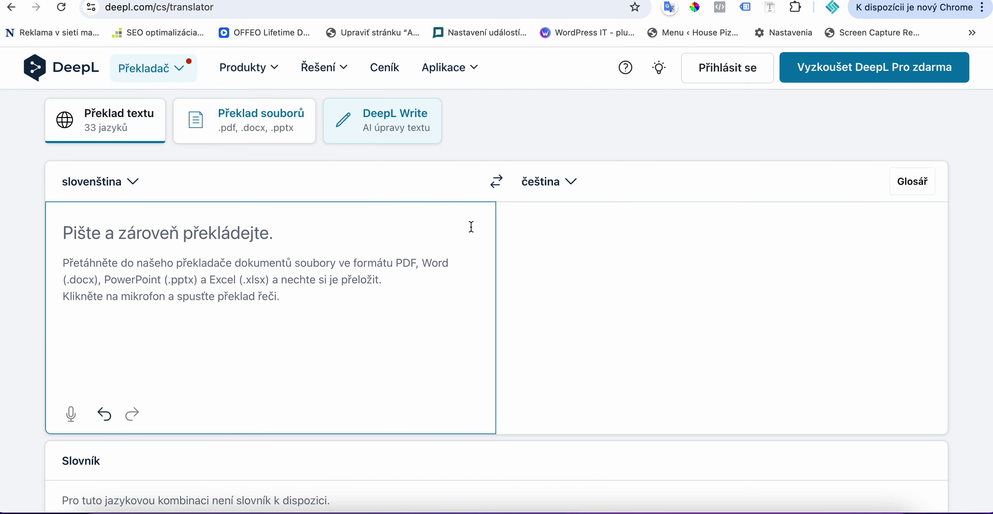
pyautogui.click(568, 180)
pyautogui.write('an')
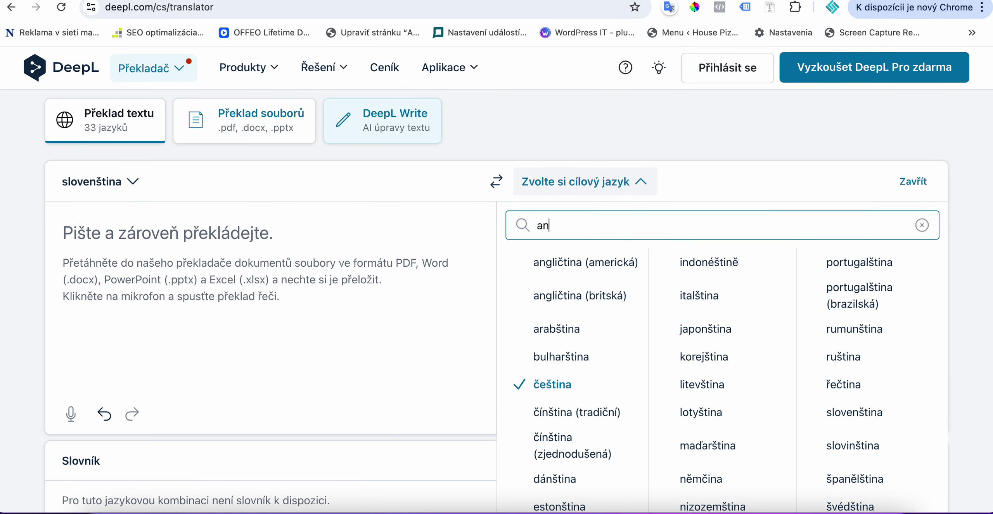
pyautogui.write('g')
pyautogui.click(581, 295)
pyautogui.click(334, 275)
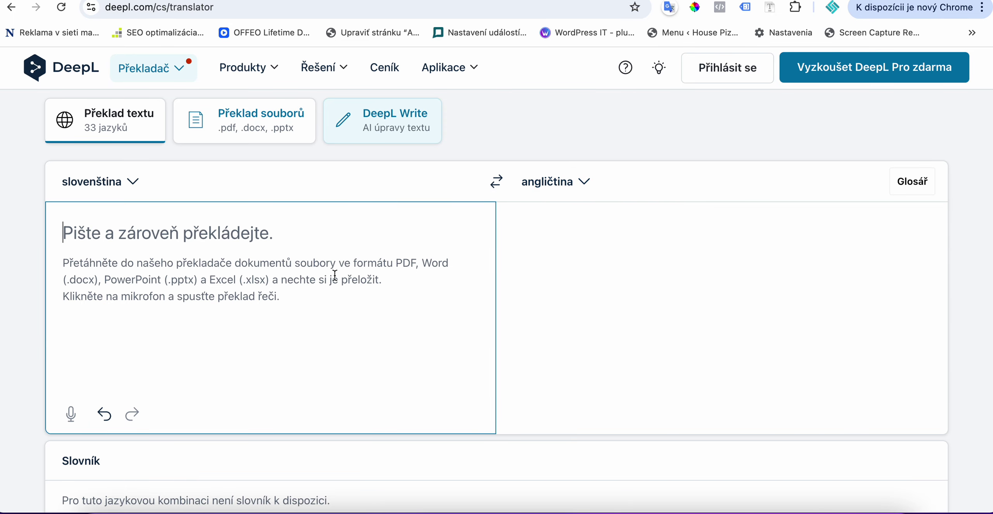
pyautogui.press('super+v')
# Copy the translation "VIP card of Chalúpkova" and replace the Elementor heading's text with it.
pyautogui.moveTo(703, 234); pyautogui.dragTo(526, 237)
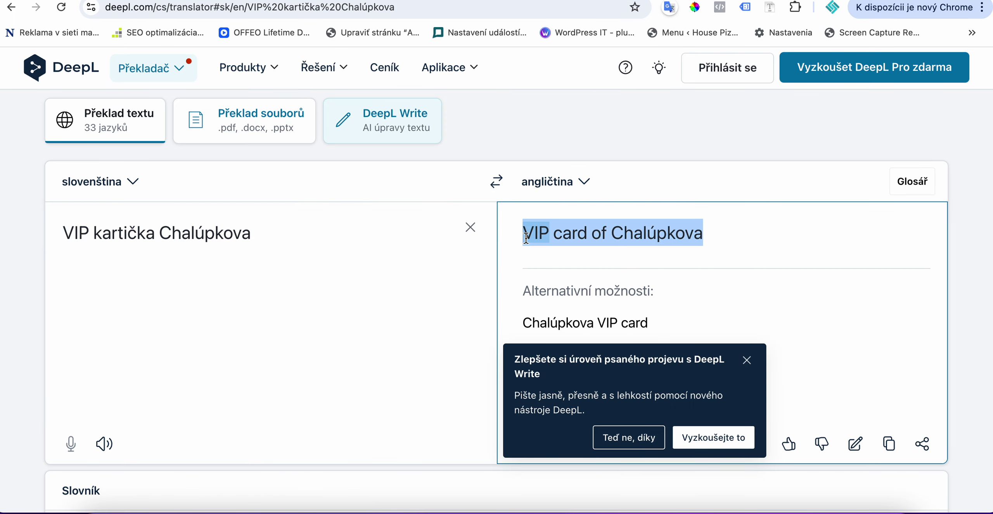
pyautogui.press('super+c')
pyautogui.hotkey('ctrl', 'Tab')
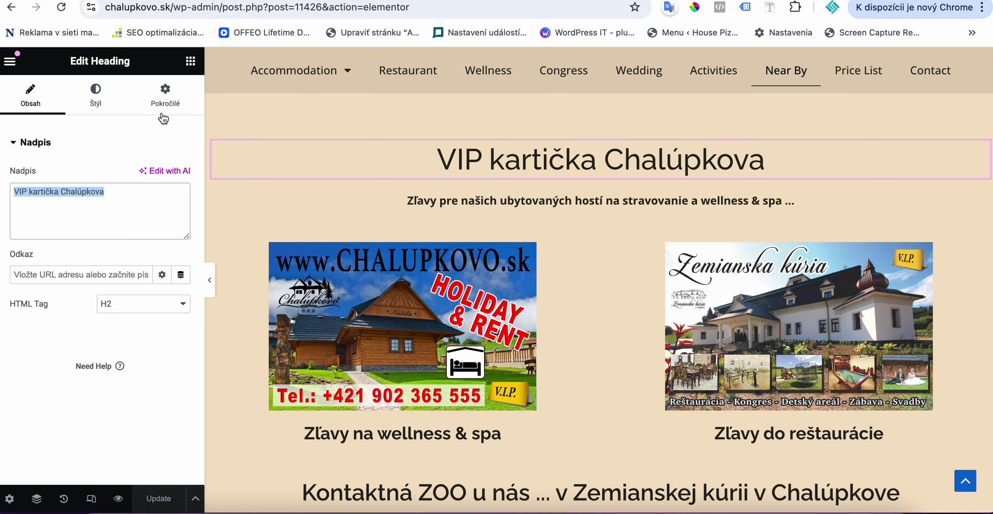
pyautogui.press('super+v')
# Translate the text below the heading in DeepL and replace it with "Discounts for our guests on meals and wellness & spa ...".
pyautogui.click(573, 198)
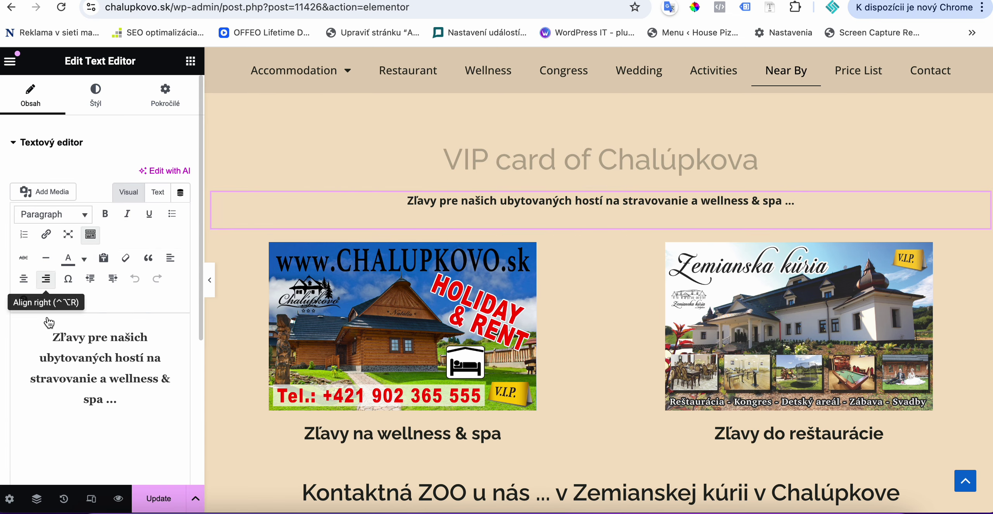
pyautogui.tripleClick(43, 316)
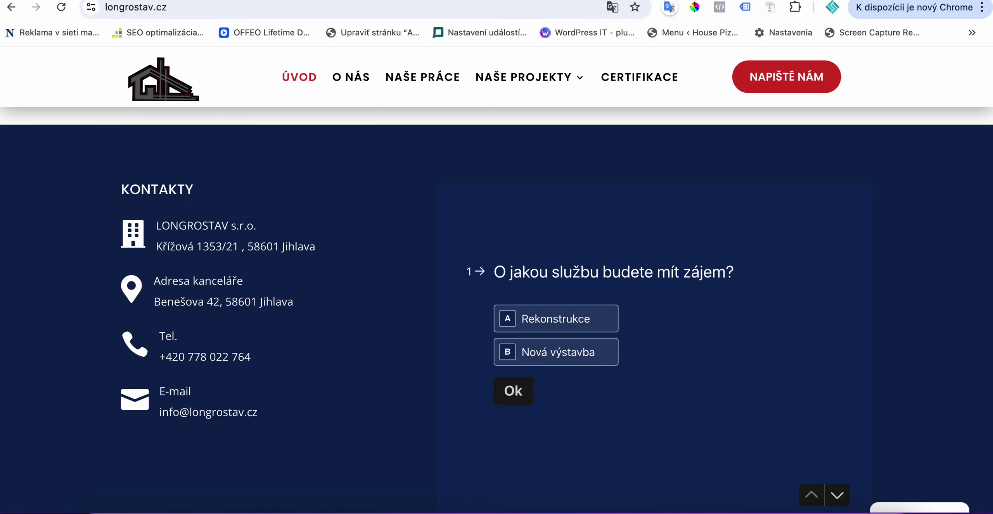
pyautogui.hotkey('ctrl', 'Tab')
pyautogui.click(470, 229)
pyautogui.press('super+v')
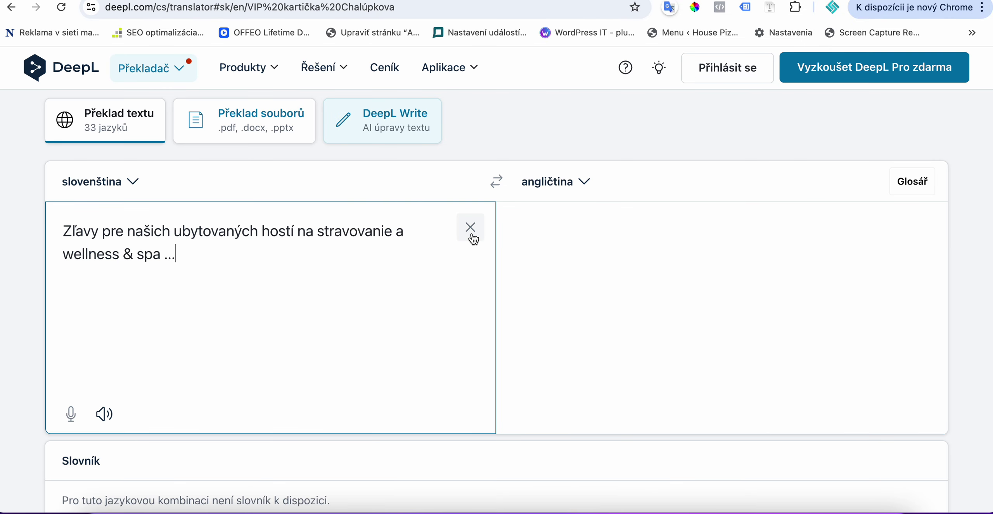
pyautogui.tripleClick(845, 232)
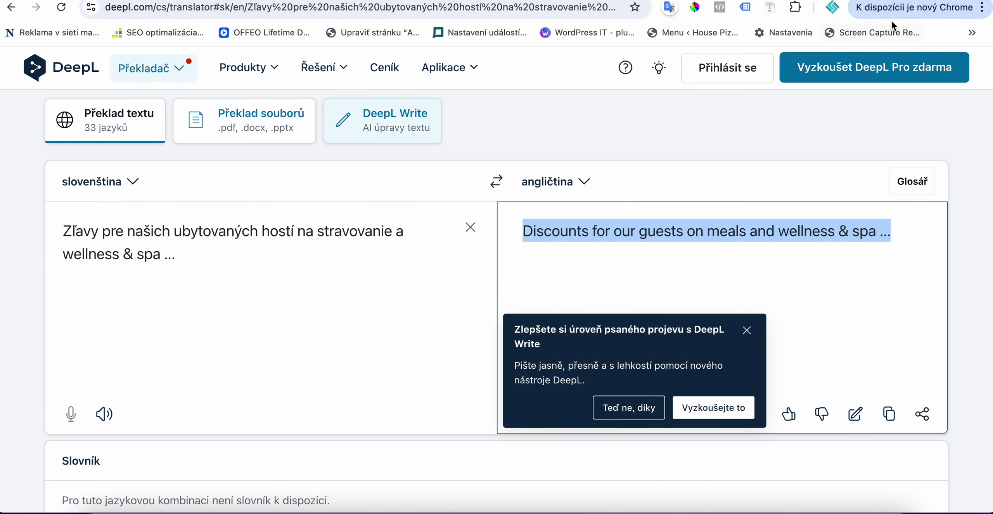
pyautogui.hotkey('ctrl', 'Tab')
pyautogui.press('super+v')
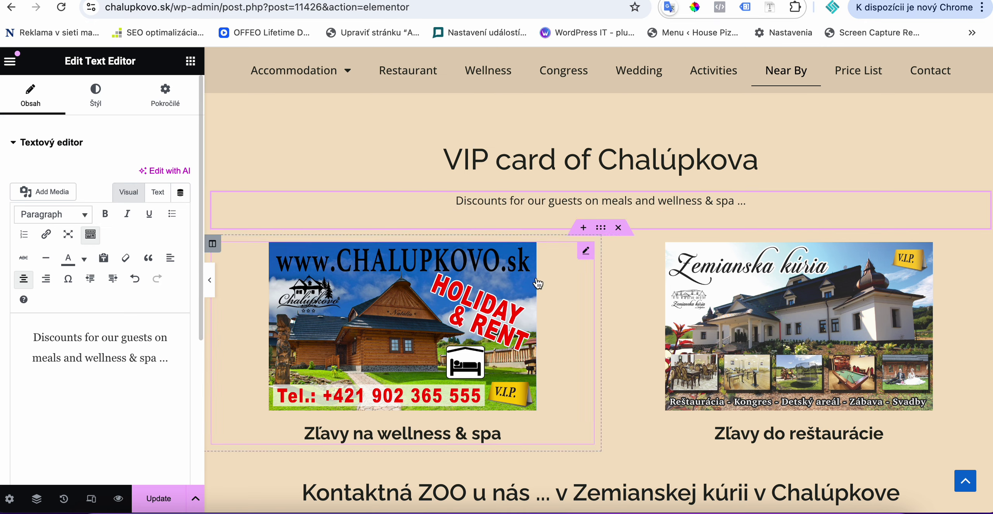
# Update the Elementor page to save the translated heading and discount text.
pyautogui.scroll(-3, 575, 366)
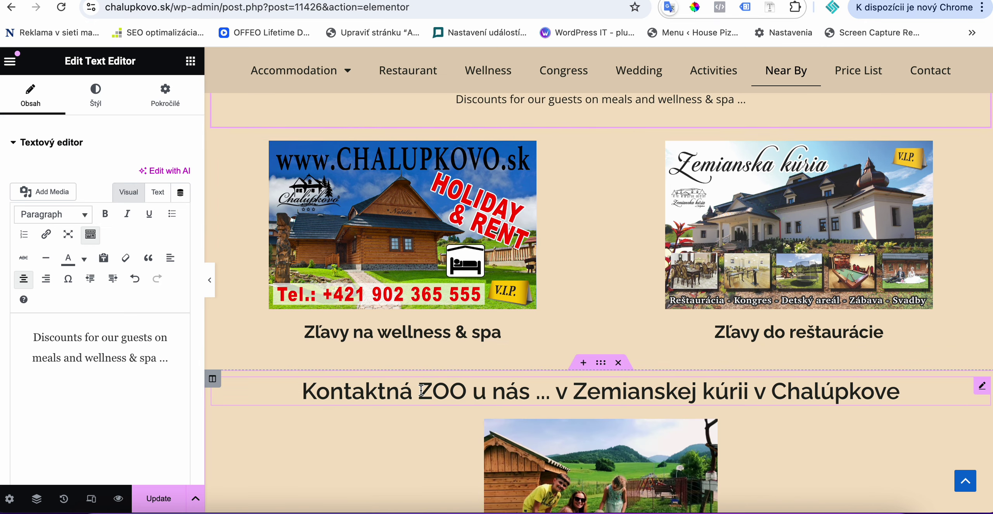
pyautogui.scroll(-10, 465, 349)
pyautogui.click(159, 498)
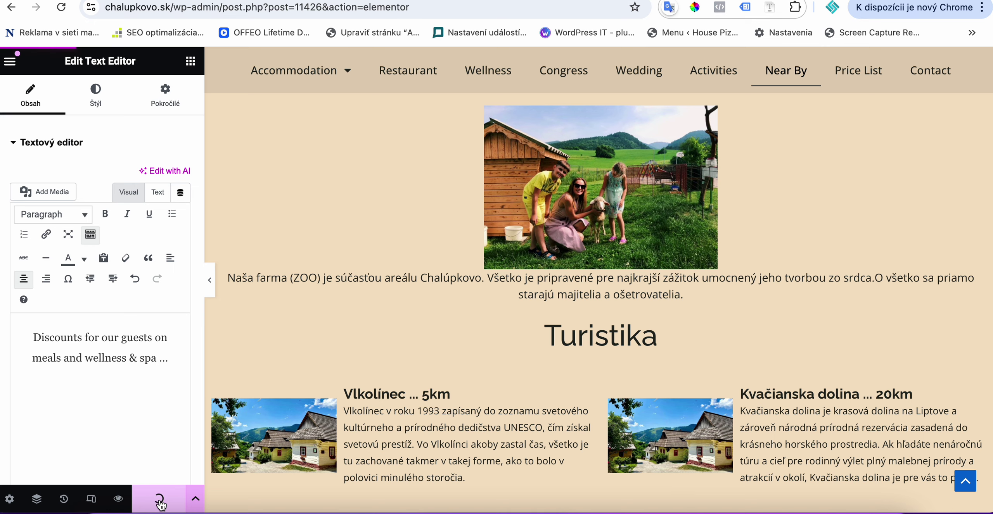
# Open the live Near By page and examine its title banner, translated texts and remaining Slovak sections.
pyautogui.scroll(10, 338, 222)
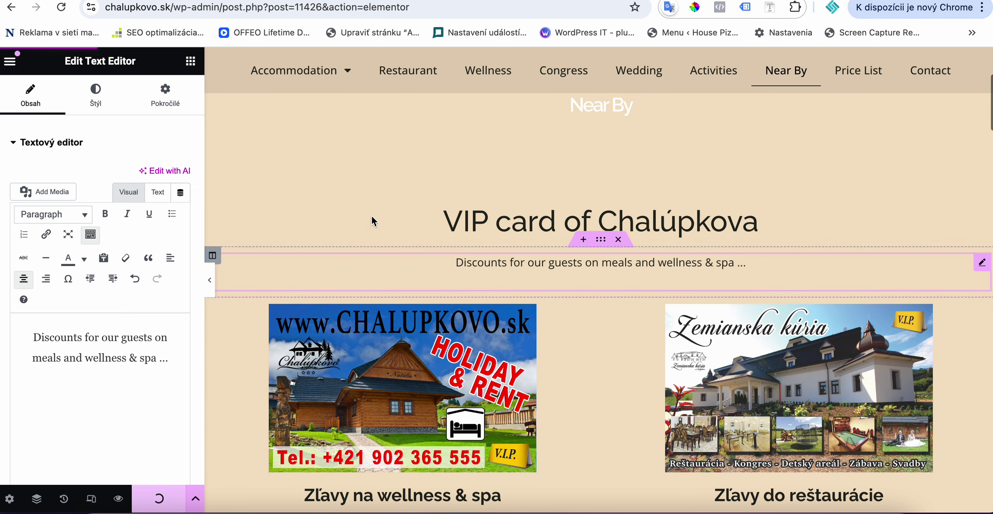
pyautogui.click(11, 62)
pyautogui.click(92, 363)
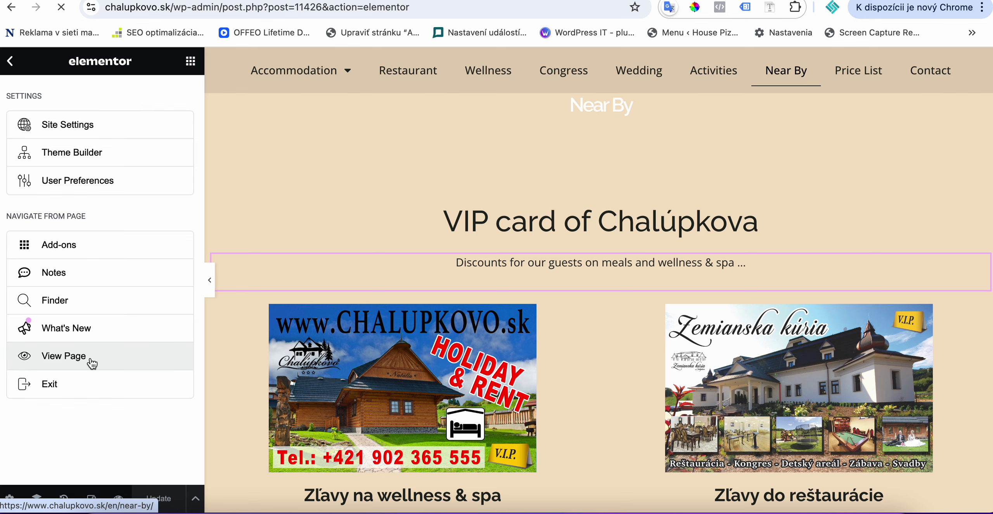
pyautogui.scroll(-5, 506, 194)
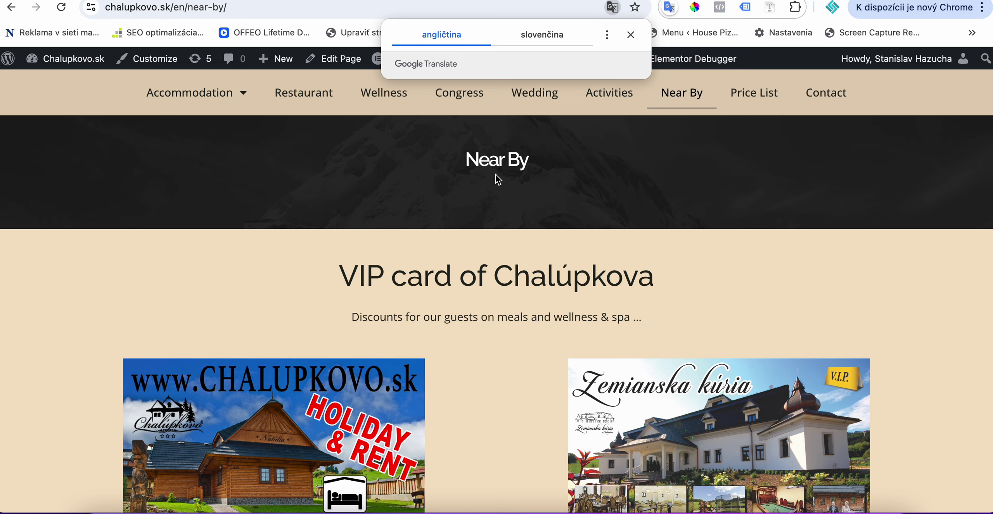
pyautogui.scroll(3, 510, 425)
pyautogui.scroll(-10, 428, 415)
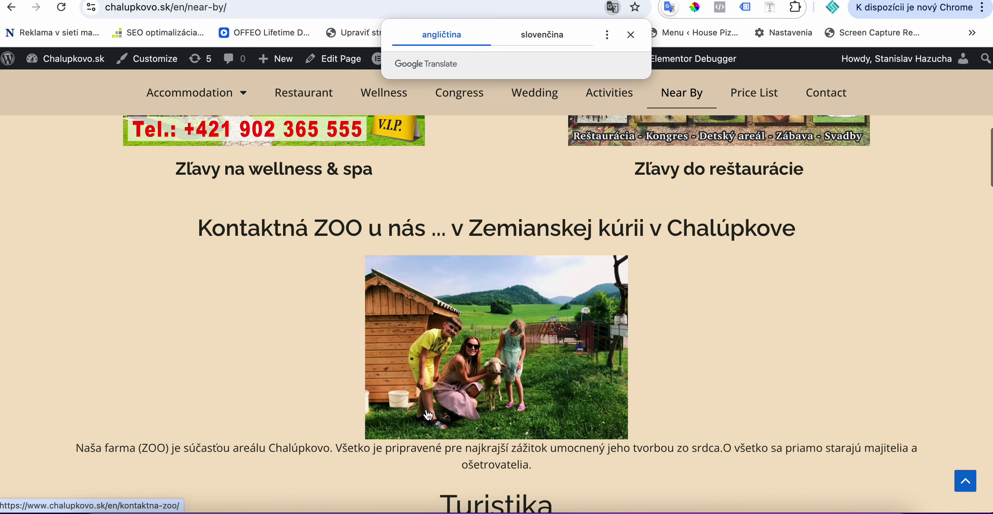
pyautogui.scroll(15, 332, 210)
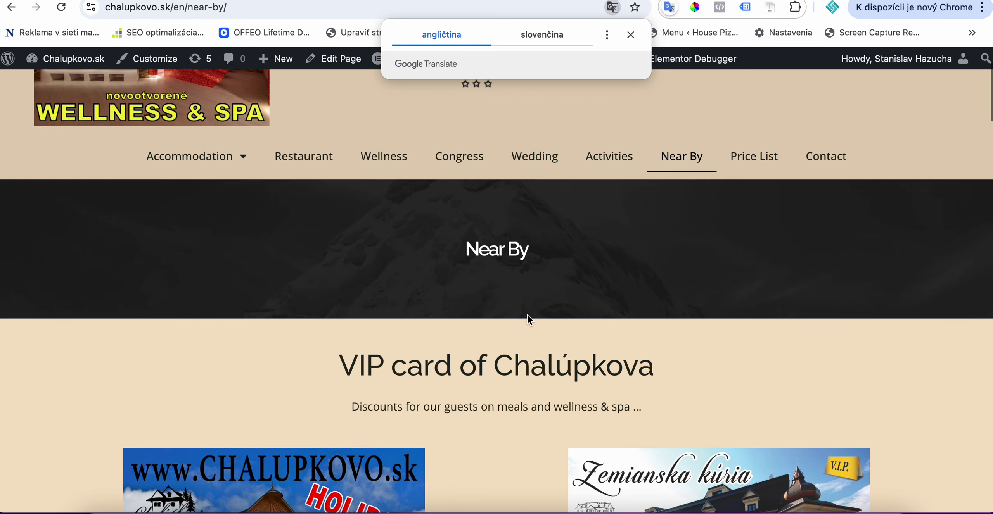
pyautogui.click(633, 35)
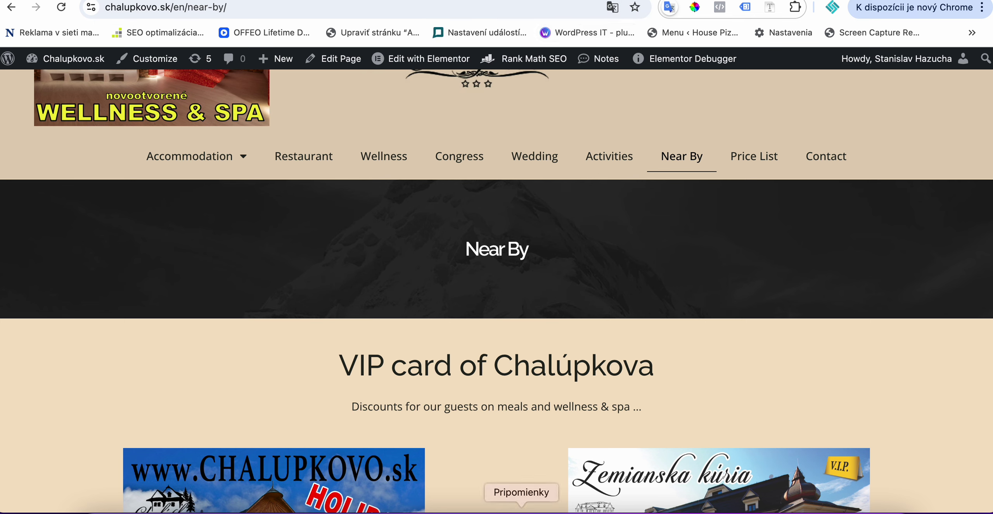